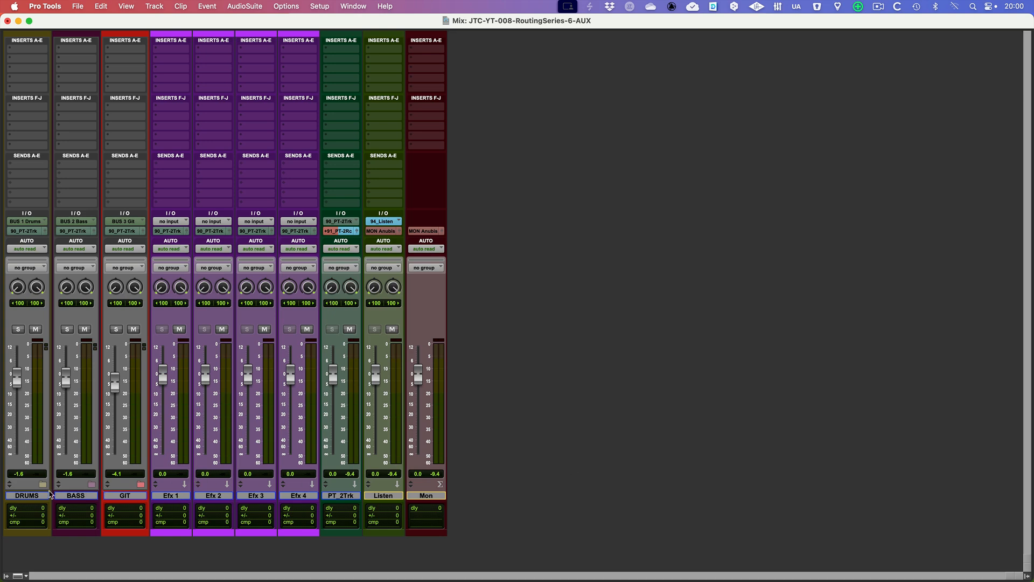
Expand the DRUMS, BASS and GIT folder tracks to show their member tracks in the mixer
{"action": "left_click", "coordinate": [42, 485]}
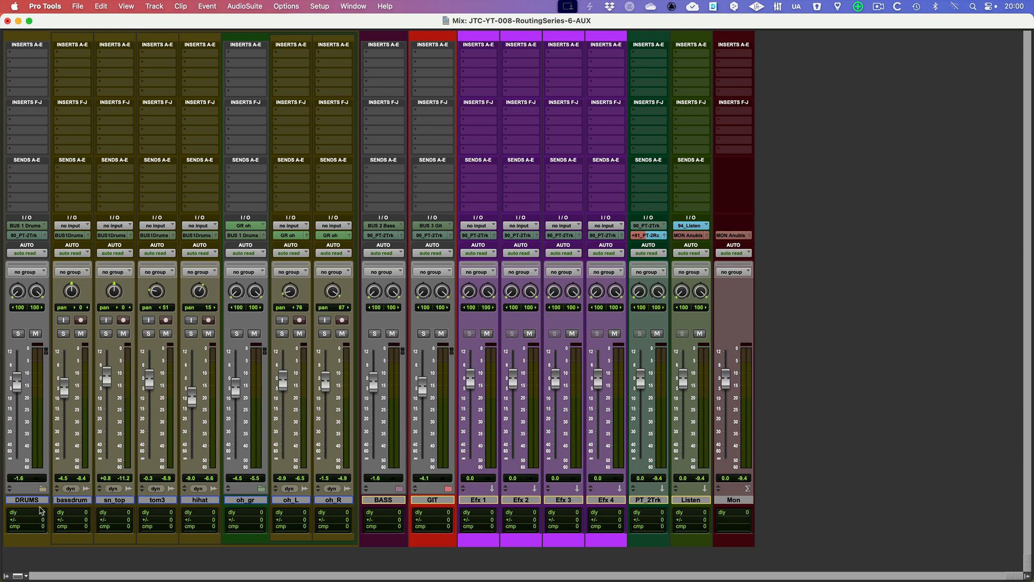
{"action": "left_click", "coordinate": [36, 506]}
{"action": "left_click", "coordinate": [400, 488]}
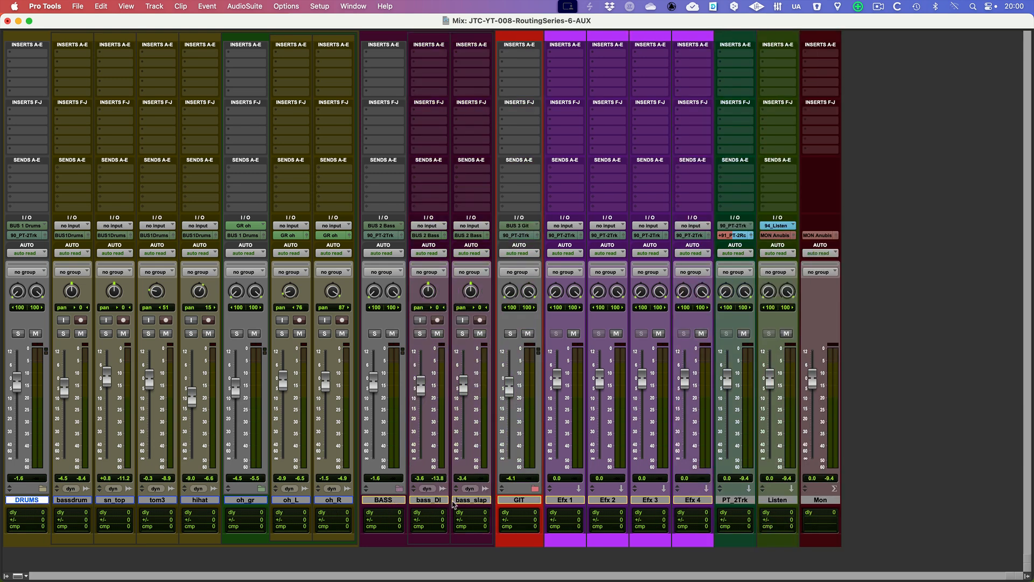
{"action": "left_click", "coordinate": [535, 488]}
{"action": "scroll", "coordinate": [544, 501], "scroll_direction": "right", "scroll_amount": 1}
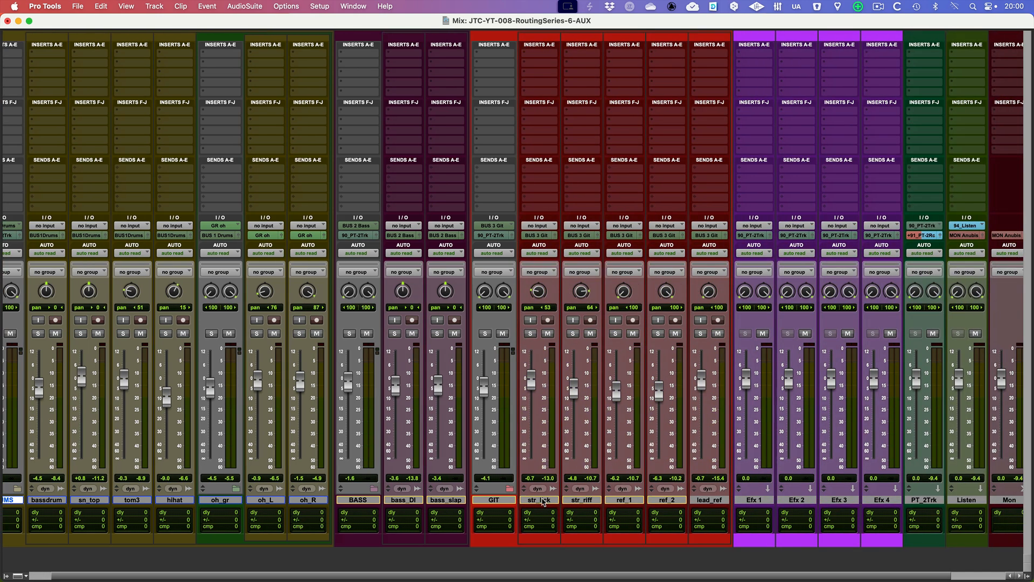
Examine the GIT, BASS and DRUMS folder tracks in turn and check the layout of the whole mixer
{"action": "left_click", "coordinate": [494, 501]}
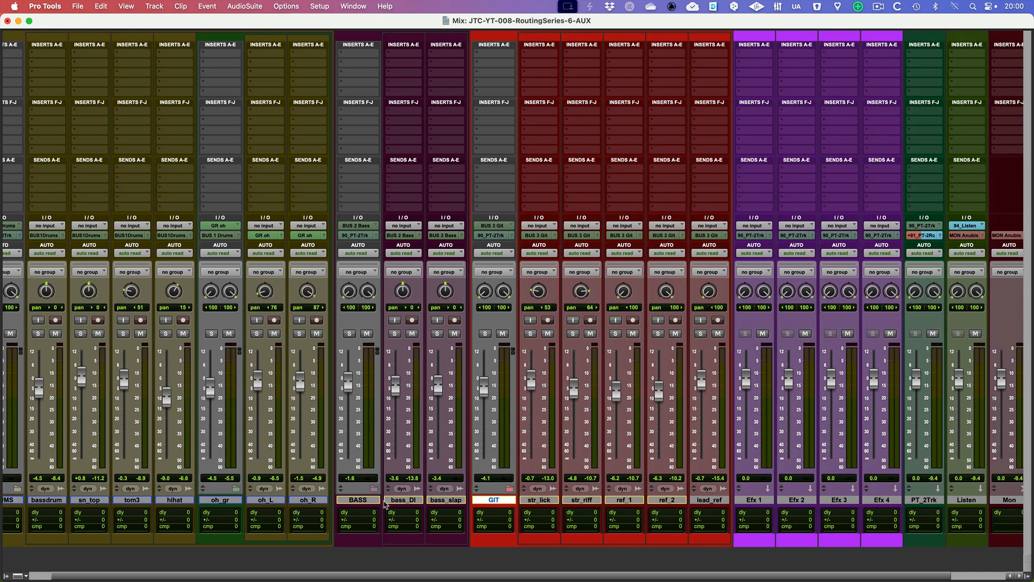
{"action": "left_click", "coordinate": [358, 500]}
{"action": "scroll", "coordinate": [360, 501], "scroll_direction": "left", "scroll_amount": 1}
{"action": "left_click", "coordinate": [25, 500]}
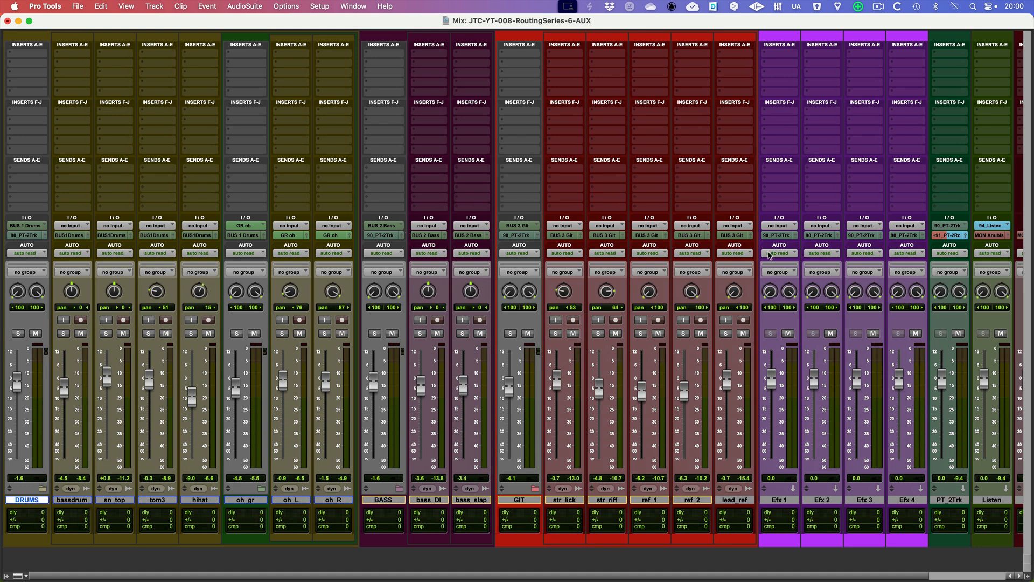
{"action": "scroll", "coordinate": [770, 255], "scroll_direction": "right", "scroll_amount": 3}
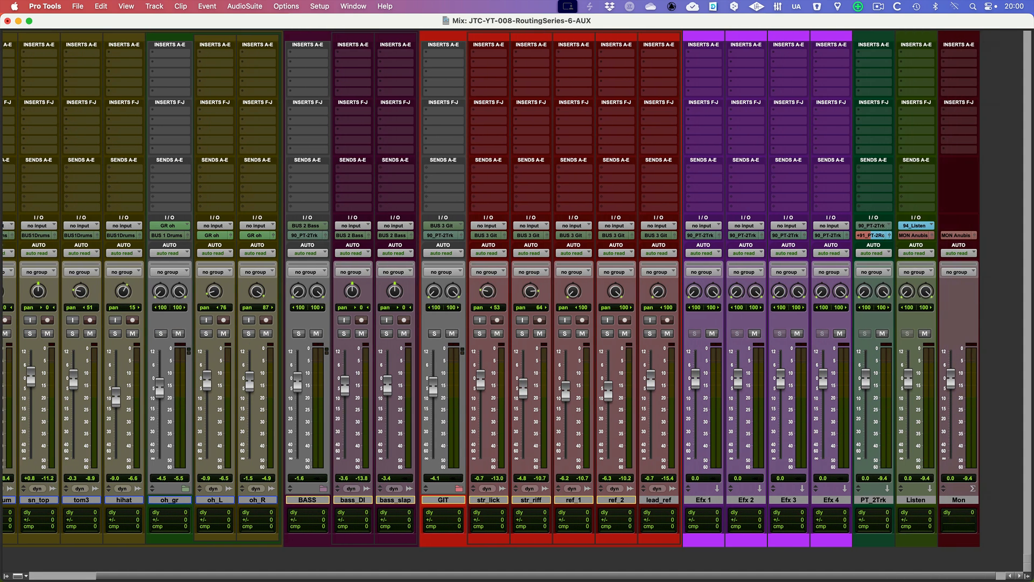
{"action": "scroll", "coordinate": [581, 203], "scroll_direction": "left", "scroll_amount": 3}
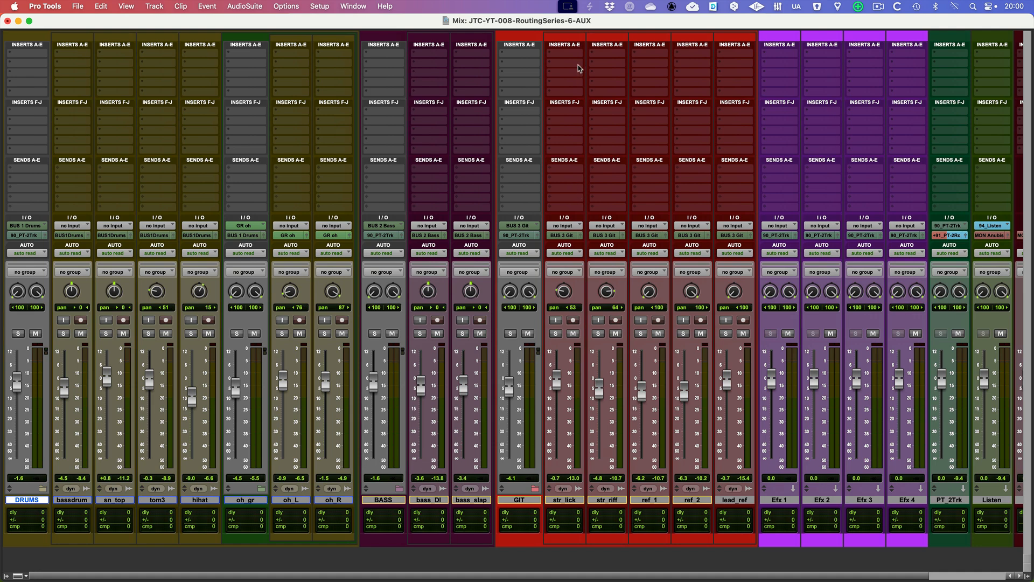
Select the four effects tracks Efx 1 to Efx 4 and delete them from the session
{"action": "left_click", "coordinate": [780, 499]}
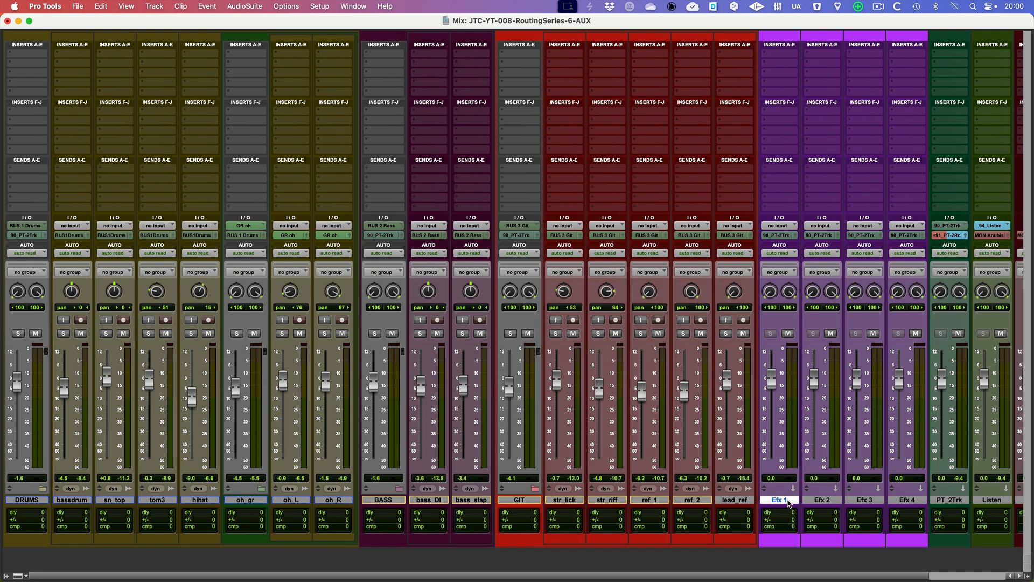
{"action": "left_click", "coordinate": [907, 499]}
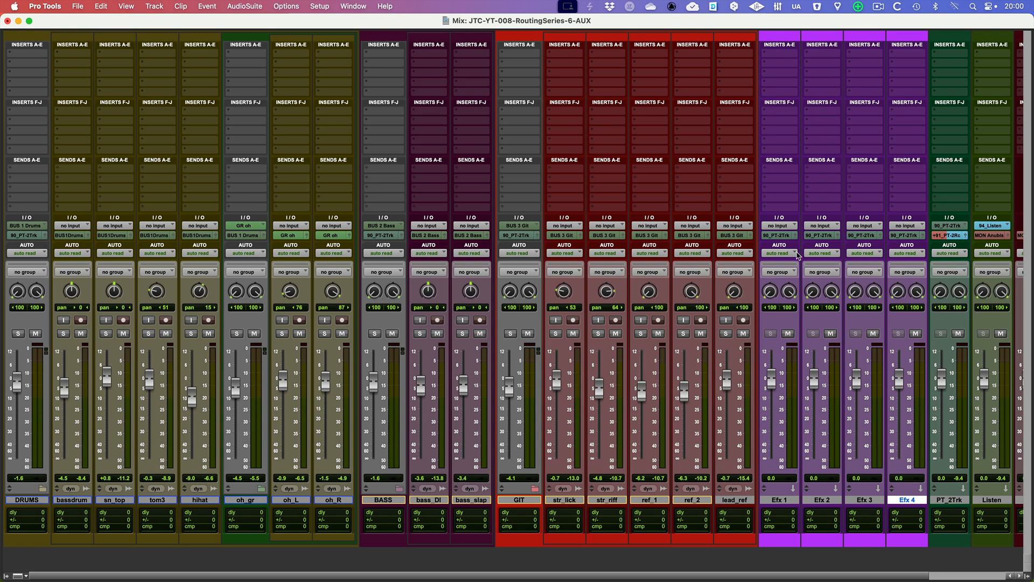
{"action": "left_click", "coordinate": [789, 500], "text": "shift"}
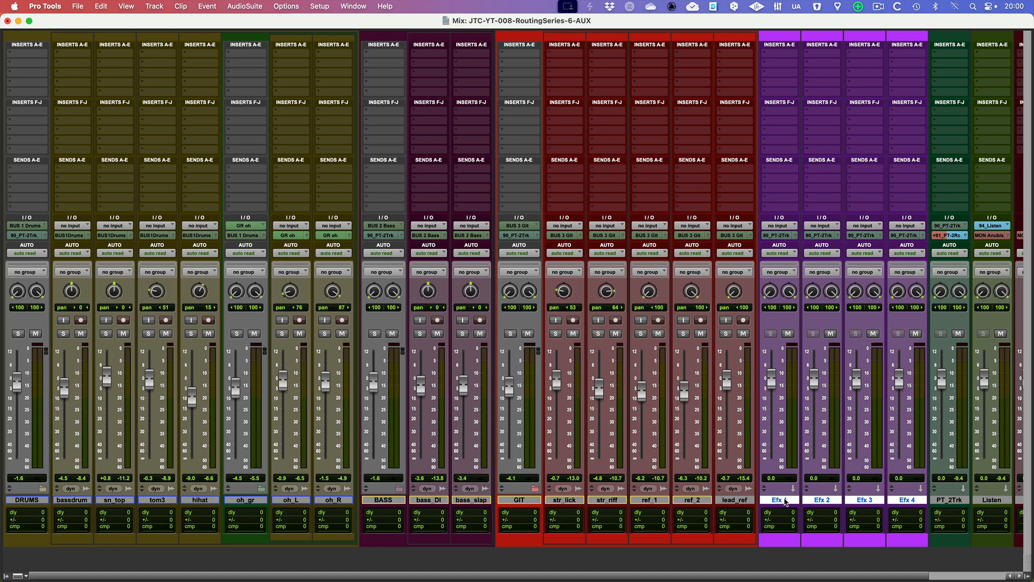
{"action": "right_click", "coordinate": [785, 501]}
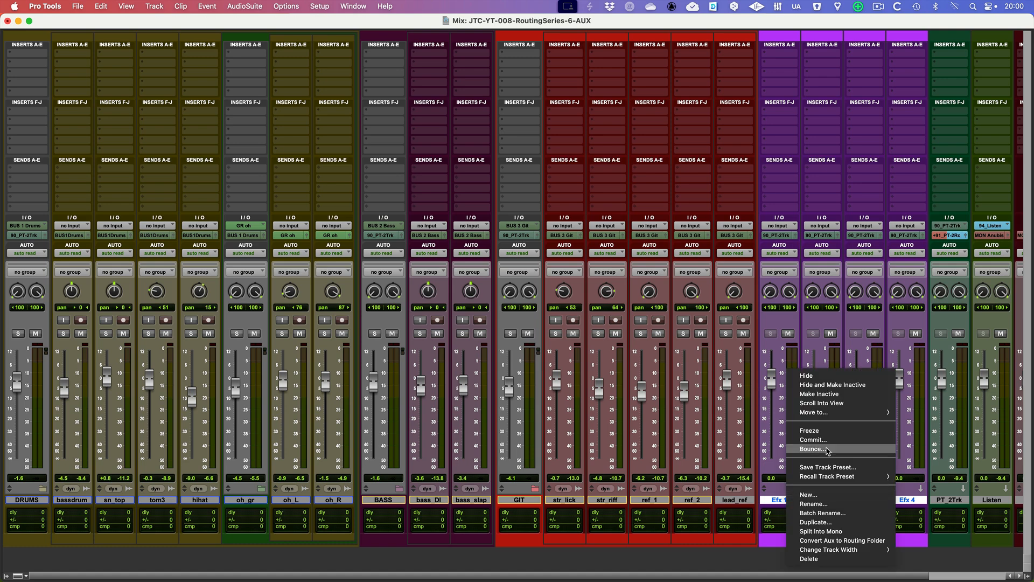
{"action": "left_click", "coordinate": [824, 559]}
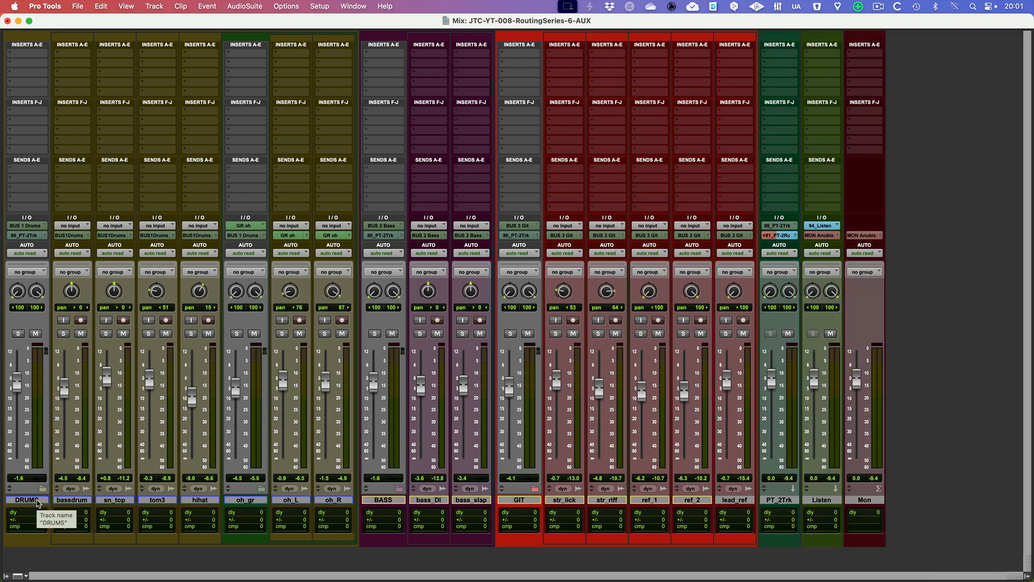
Display the track list and unhide the drRoom, drPlate and gateDly effects tracks inside the DRUMS folder
{"action": "left_click", "coordinate": [31, 500]}
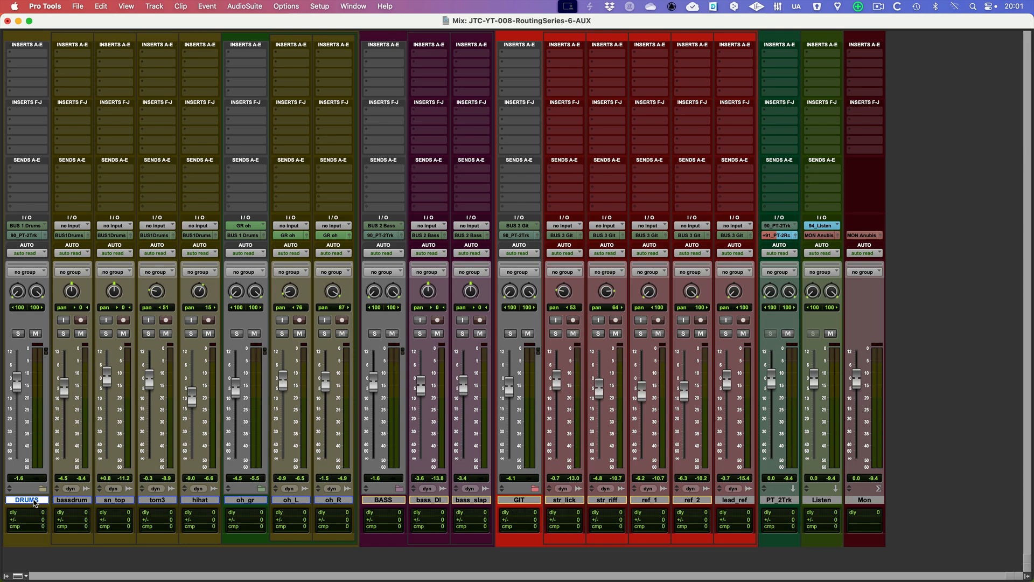
{"action": "left_click", "coordinate": [6, 575]}
{"action": "left_click_drag", "start_coordinate": [9, 94], "coordinate": [10, 106]}
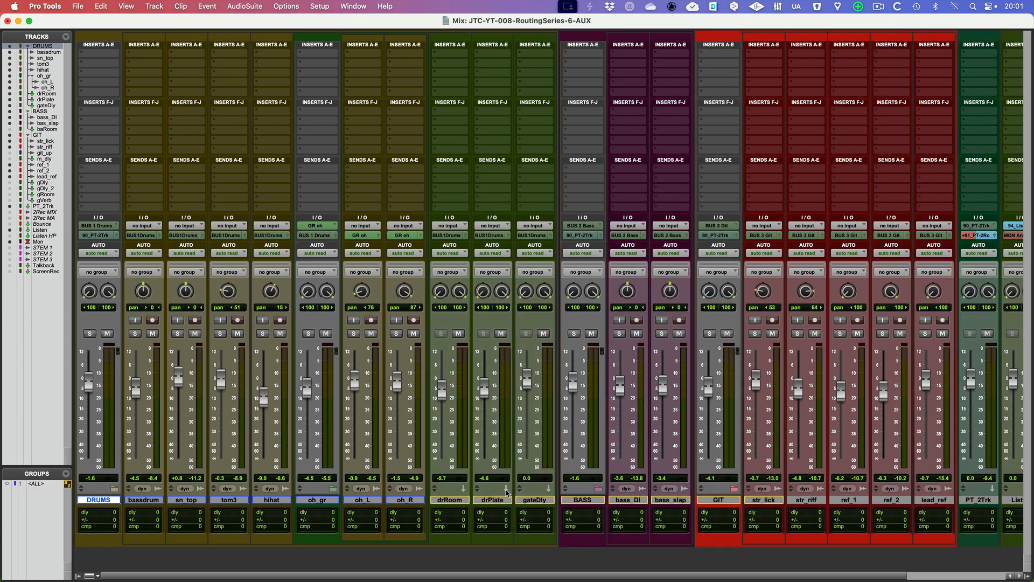
{"action": "left_click", "coordinate": [461, 505]}
{"action": "left_click", "coordinate": [532, 506]}
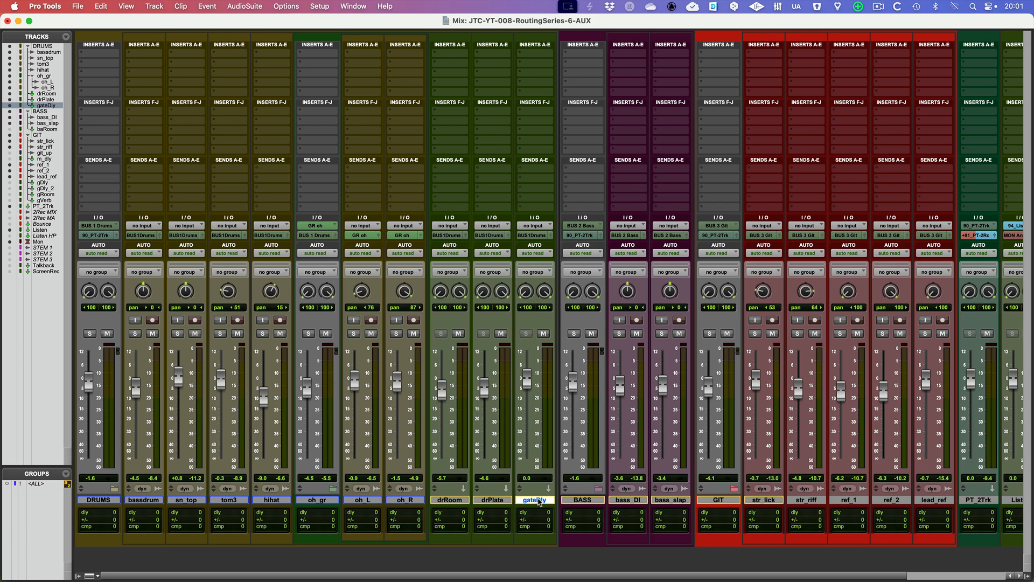
Unhide baRoom in the BASS folder and gDly, gDly_2, gRoom and gVerb in the GIT folder
{"action": "left_click", "coordinate": [11, 129]}
{"action": "scroll", "coordinate": [694, 501], "scroll_direction": "right", "scroll_amount": 3}
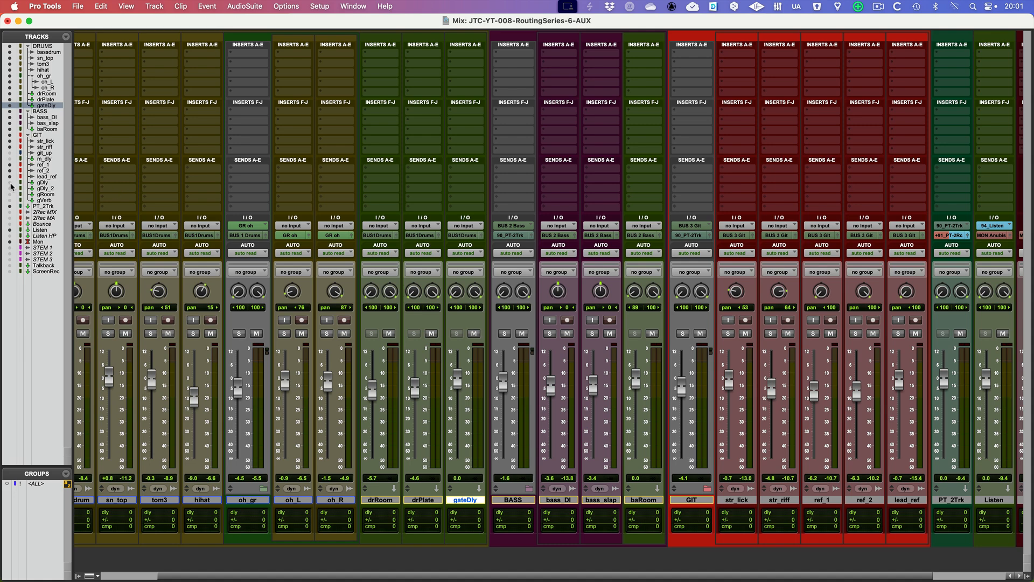
{"action": "scroll", "coordinate": [693, 501], "scroll_direction": "right", "scroll_amount": 10}
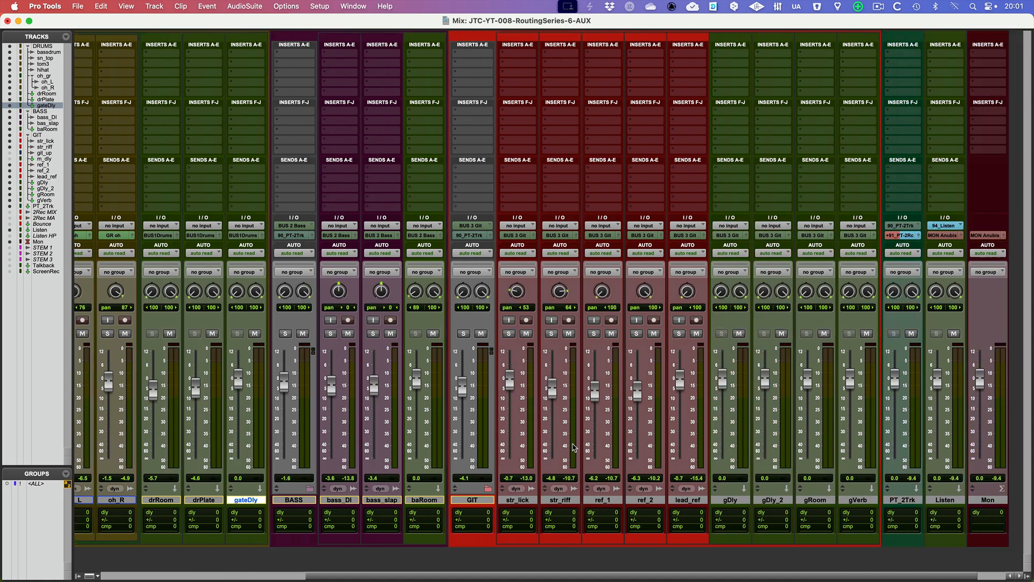
{"action": "left_click", "coordinate": [695, 501]}
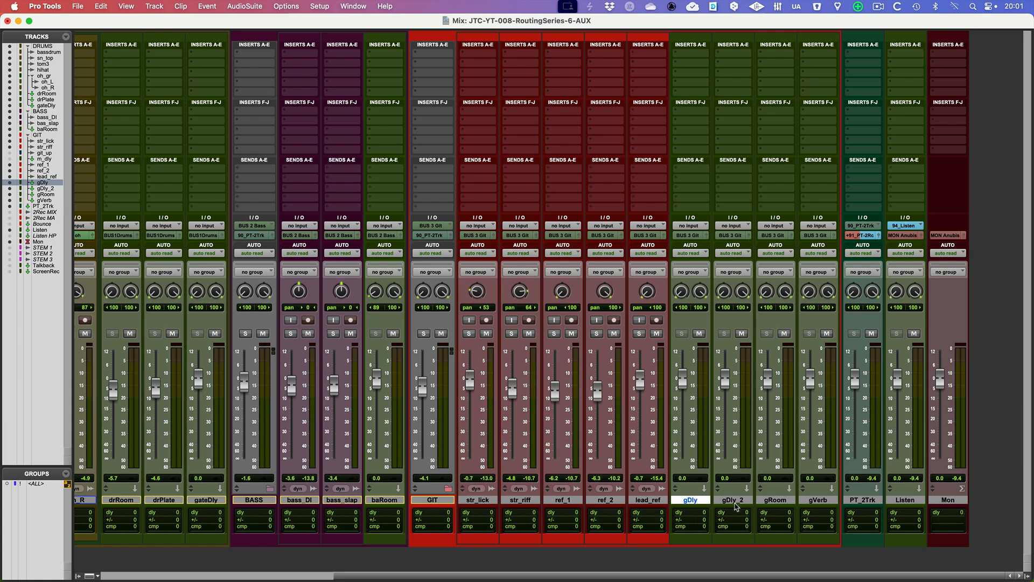
{"action": "left_click", "coordinate": [738, 500]}
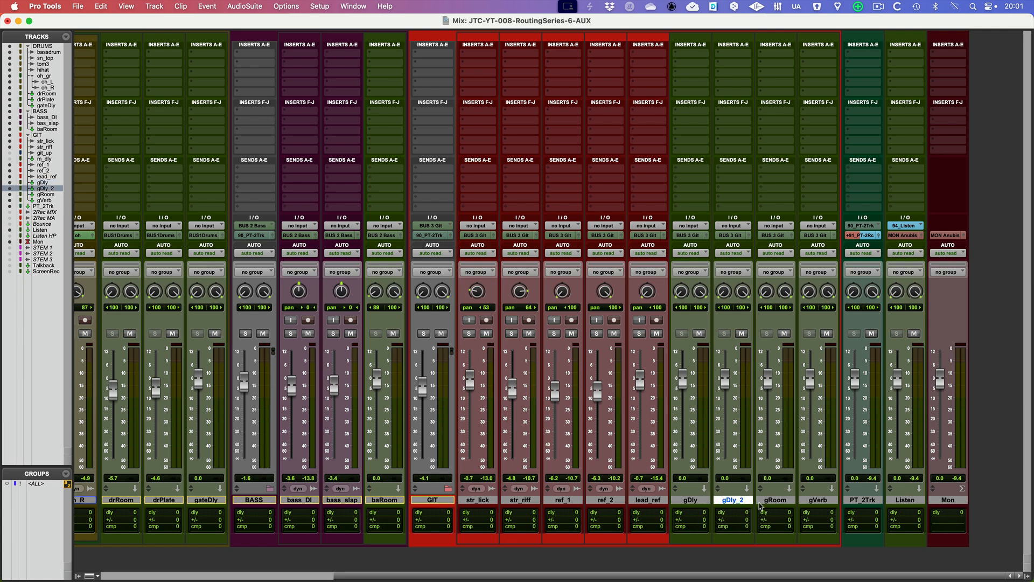
{"action": "left_click", "coordinate": [772, 502]}
{"action": "left_click", "coordinate": [819, 502]}
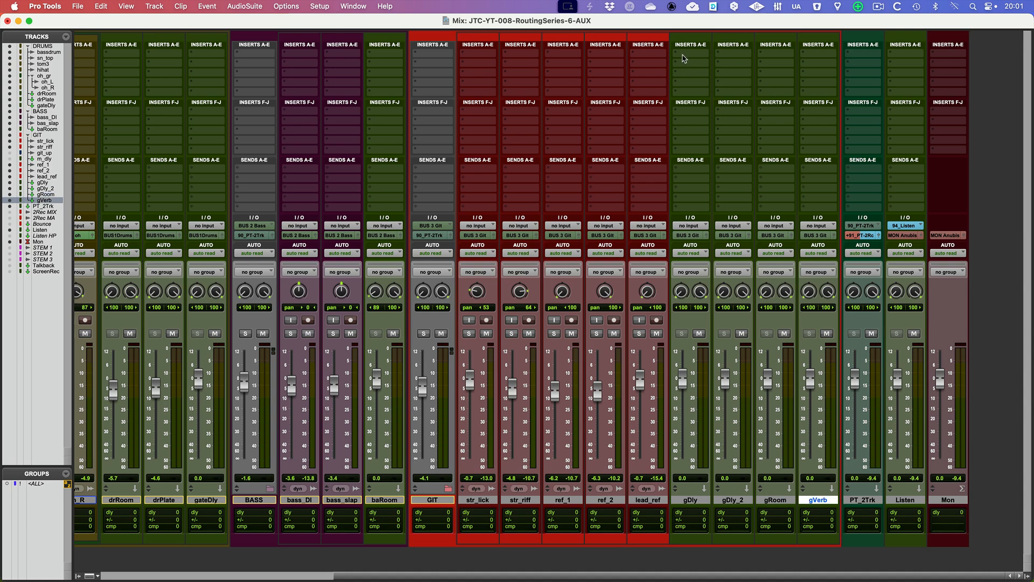
Insert the stereo multichannel D-Verb reverb on the drRoom track and set its algorithm to Room 1
{"action": "scroll", "coordinate": [677, 62], "scroll_direction": "left", "scroll_amount": 3}
{"action": "scroll", "coordinate": [677, 62], "scroll_direction": "left", "scroll_amount": 10}
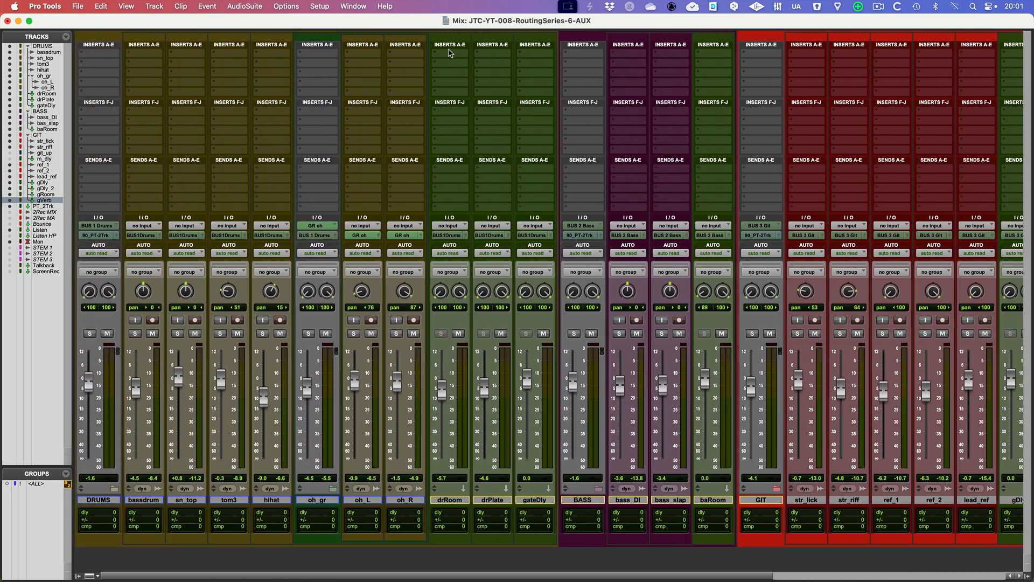
{"action": "left_click", "coordinate": [450, 55]}
{"action": "mouse_move", "coordinate": [511, 74]}
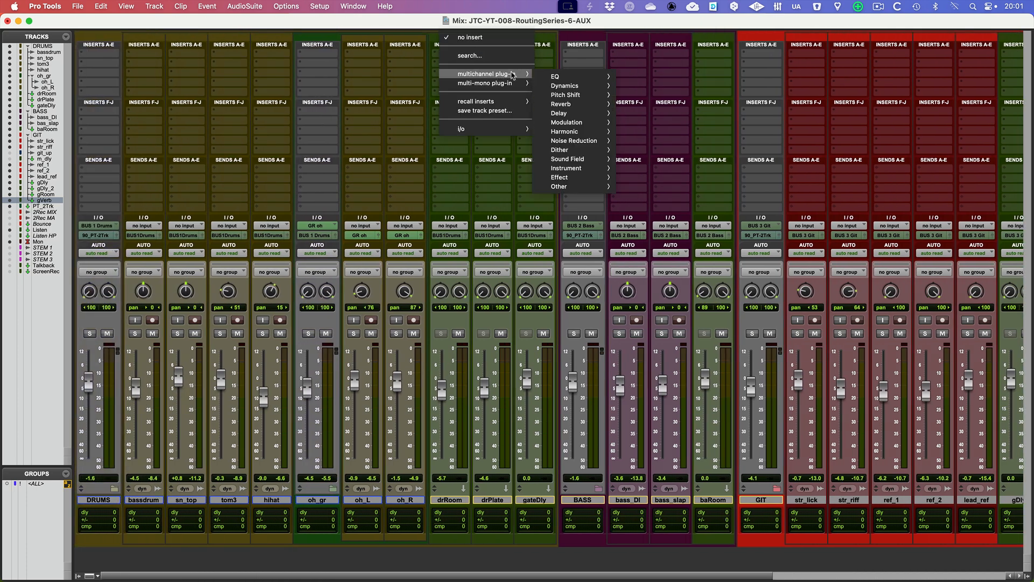
{"action": "mouse_move", "coordinate": [559, 79]}
{"action": "mouse_move", "coordinate": [573, 104]}
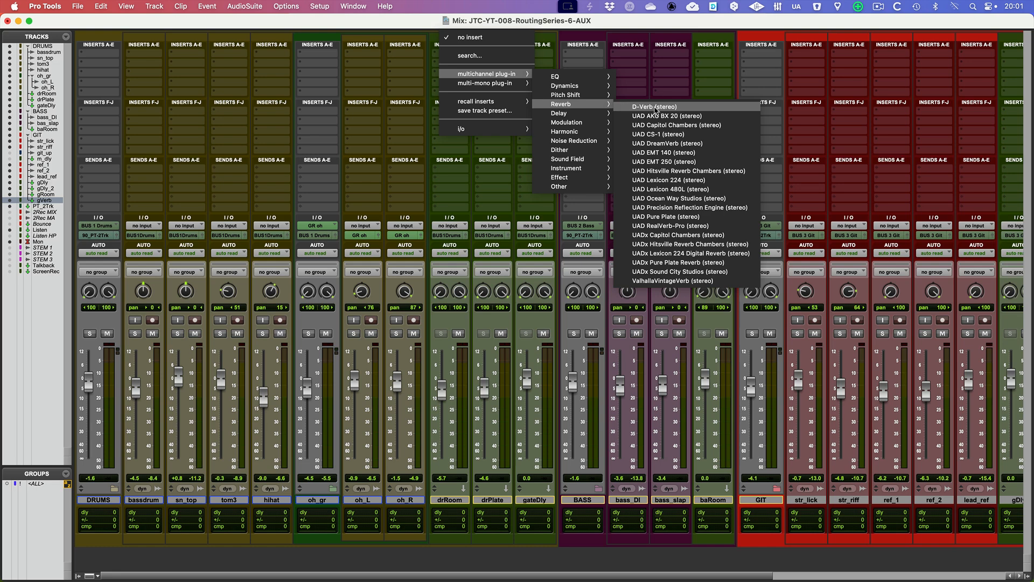
{"action": "left_click", "coordinate": [654, 107]}
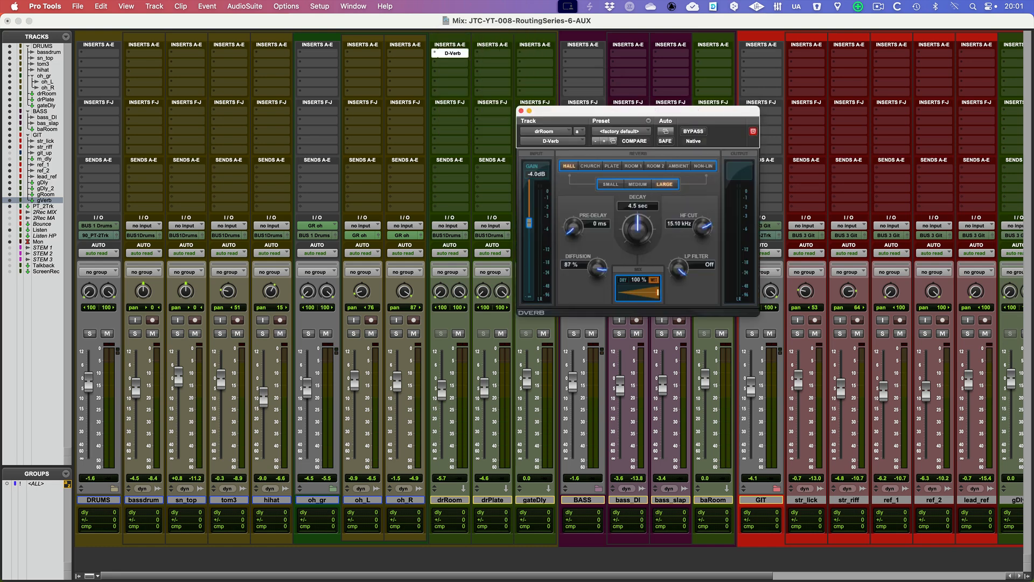
{"action": "left_click", "coordinate": [644, 172]}
Copy drRoom's D-Verb insert to the drPlate track and set the copy to the Plate algorithm with 840 ms decay
{"action": "left_click_drag", "start_coordinate": [453, 54], "coordinate": [493, 53]}
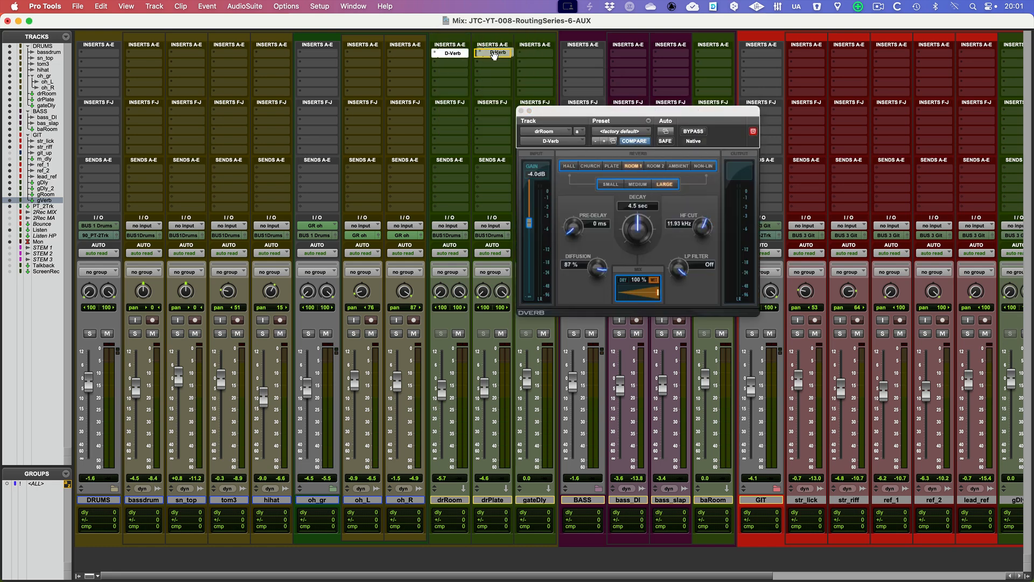
{"action": "left_click", "coordinate": [493, 54]}
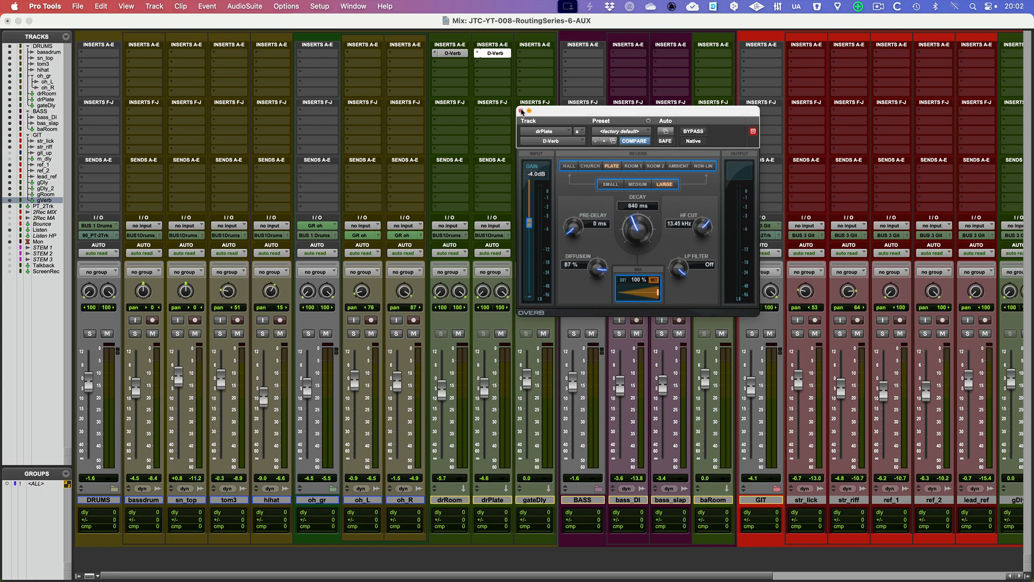
{"action": "left_click", "coordinate": [521, 110]}
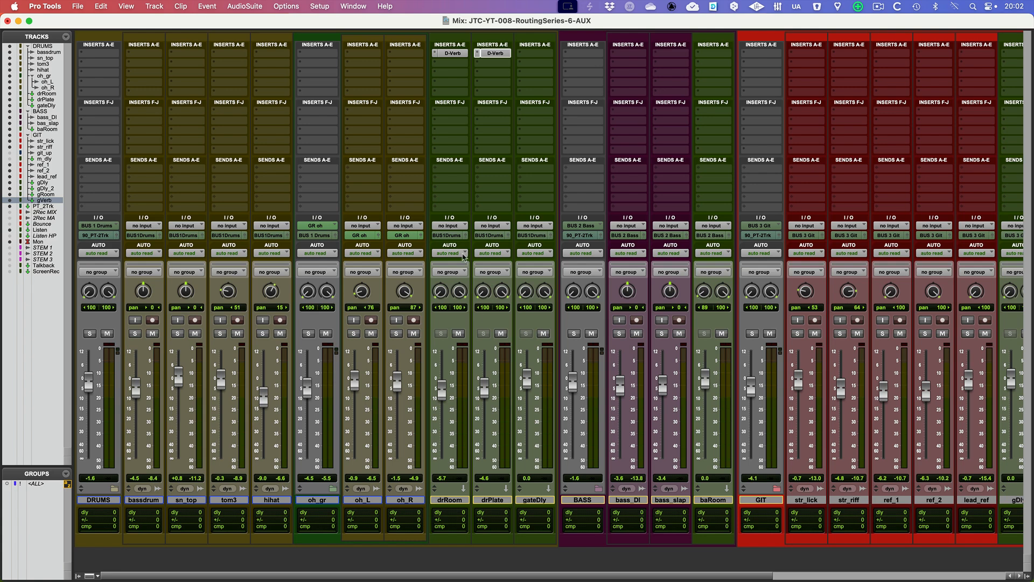
Assign the bus inputs FX drRoom to drRoom, FX drPlate to drPlate and FX gateVerb to gateDly
{"action": "left_click", "coordinate": [460, 226]}
{"action": "mouse_move", "coordinate": [458, 235]}
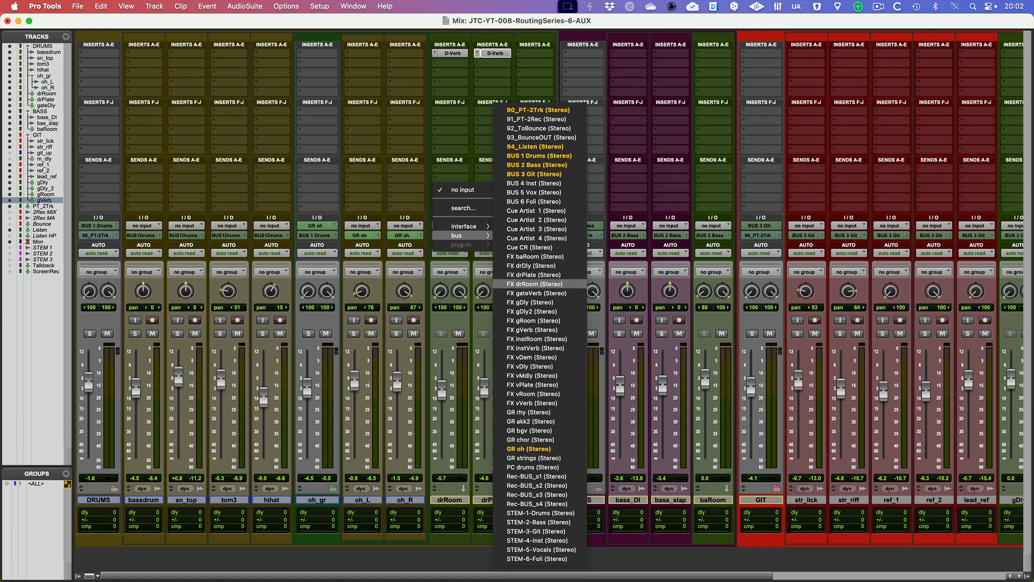
{"action": "left_click", "coordinate": [541, 284]}
{"action": "left_click", "coordinate": [501, 227]}
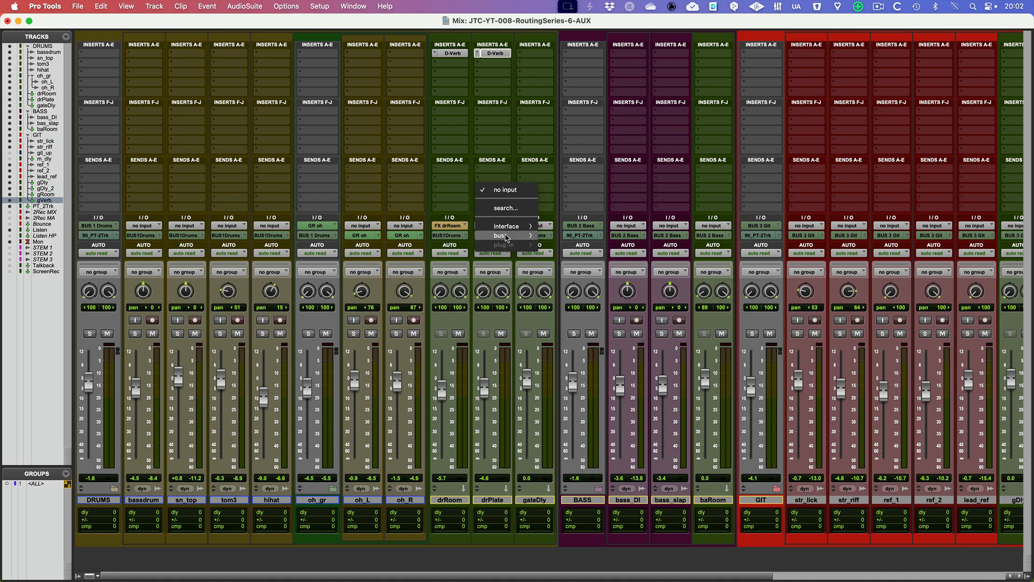
{"action": "mouse_move", "coordinate": [506, 236]}
{"action": "left_click", "coordinate": [574, 275]}
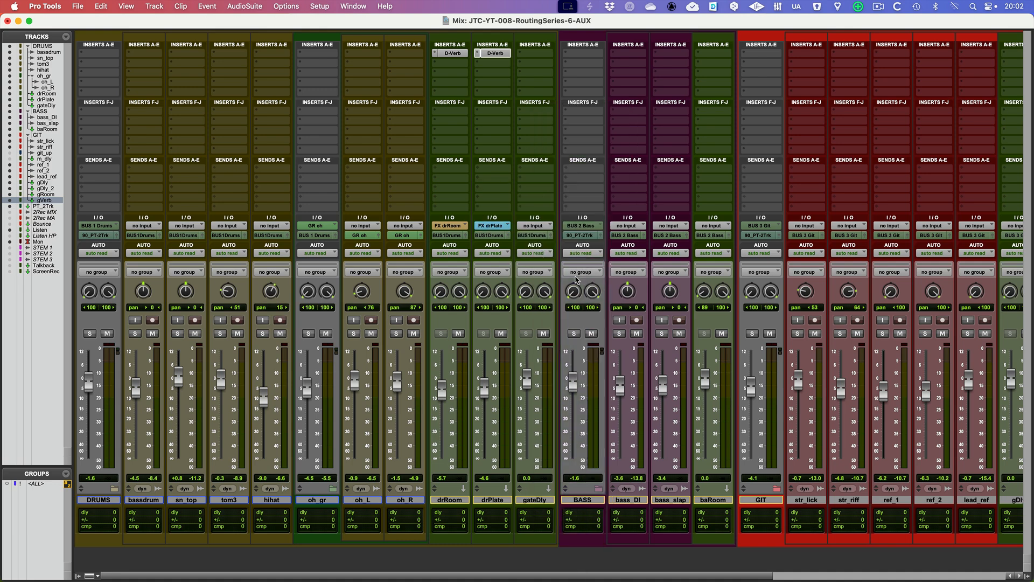
{"action": "left_click", "coordinate": [534, 229]}
{"action": "mouse_move", "coordinate": [546, 237]}
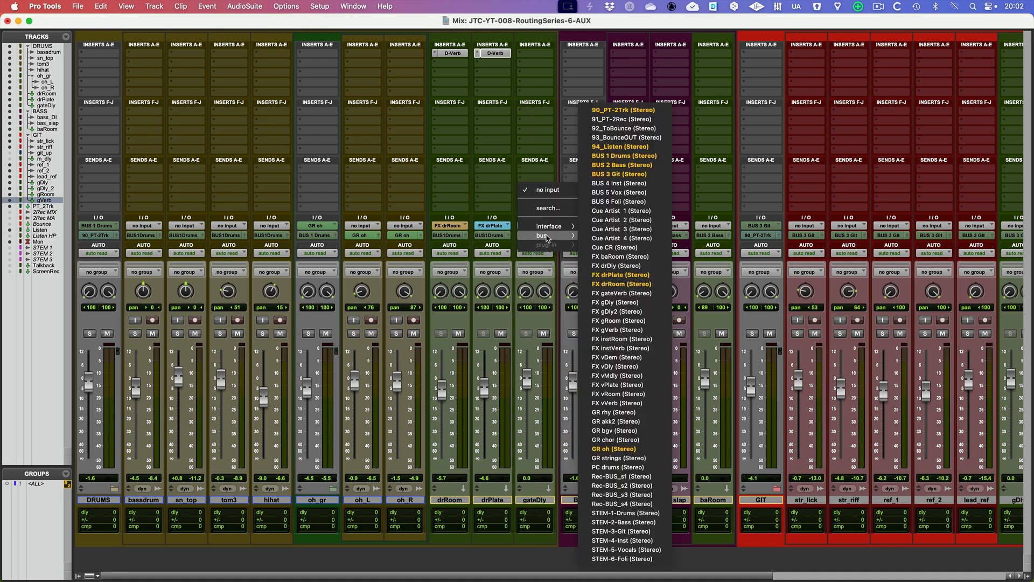
{"action": "left_click", "coordinate": [633, 294]}
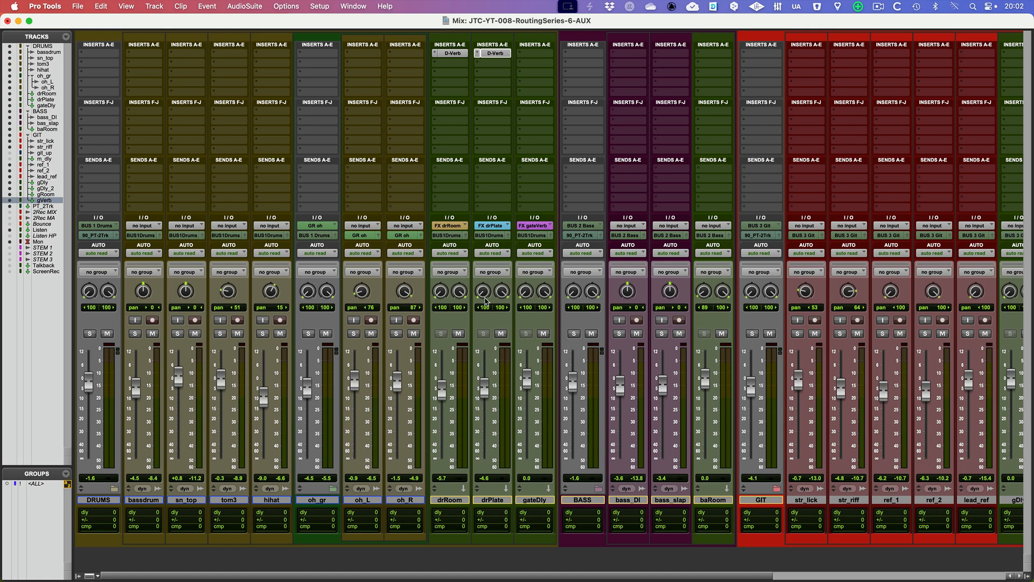
Set the baRoom track's input to the FX baRoom stereo bus
{"action": "scroll", "coordinate": [514, 206], "scroll_direction": "right", "scroll_amount": 3}
{"action": "scroll", "coordinate": [515, 207], "scroll_direction": "right", "scroll_amount": 1}
{"action": "left_click", "coordinate": [650, 226]}
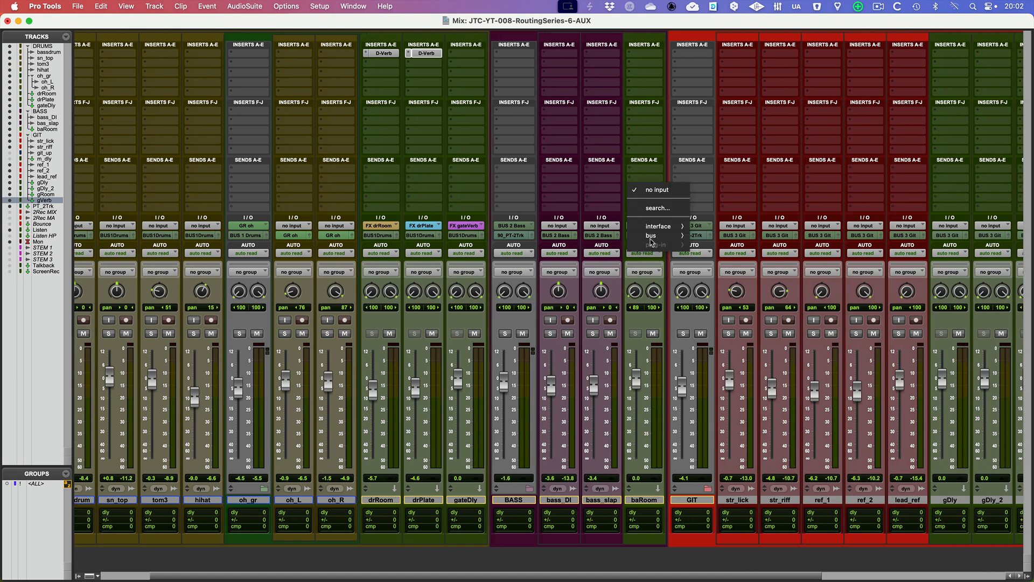
{"action": "mouse_move", "coordinate": [653, 237]}
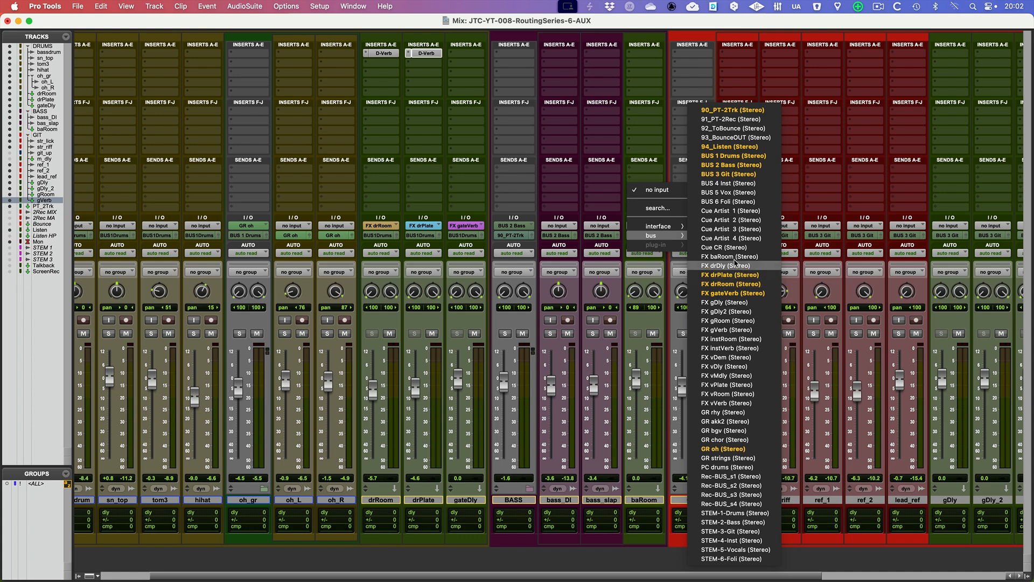
{"action": "left_click", "coordinate": [729, 257]}
{"action": "scroll", "coordinate": [646, 261], "scroll_direction": "right", "scroll_amount": 3}
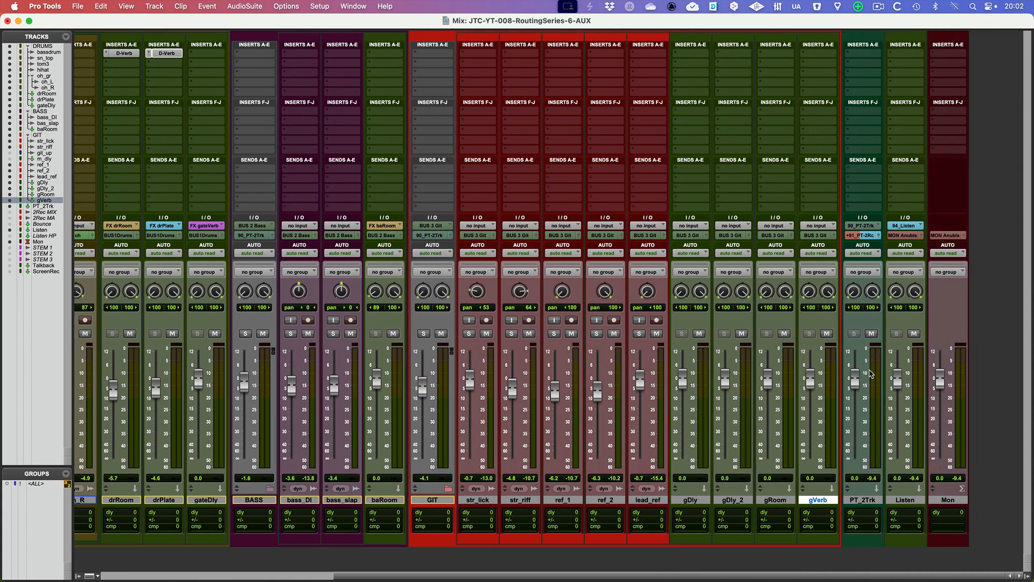
Assign the stereo bus inputs FX gDly to the gDly track and FX gDly2 to the gDly_2 track
{"action": "scroll", "coordinate": [711, 259], "scroll_direction": "right", "scroll_amount": 3}
{"action": "left_click", "coordinate": [692, 226]}
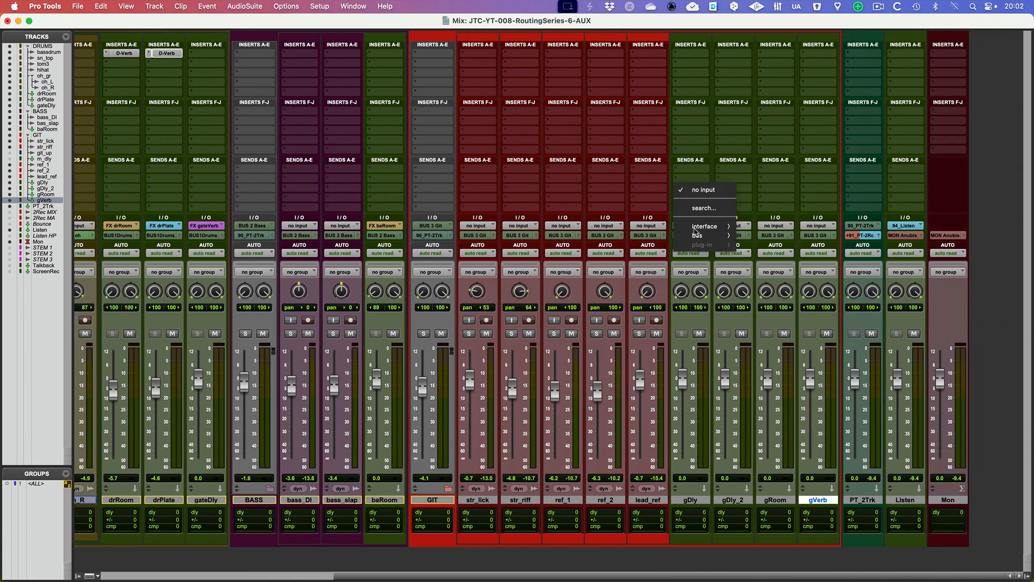
{"action": "mouse_move", "coordinate": [698, 235]}
{"action": "left_click", "coordinate": [794, 303]}
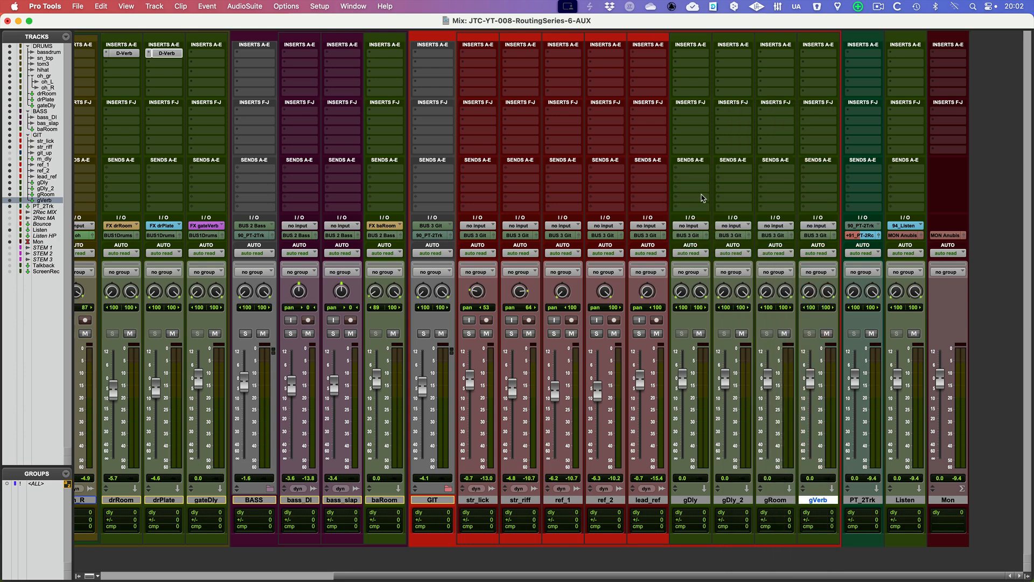
{"action": "left_click", "coordinate": [734, 227]}
{"action": "mouse_move", "coordinate": [740, 237]}
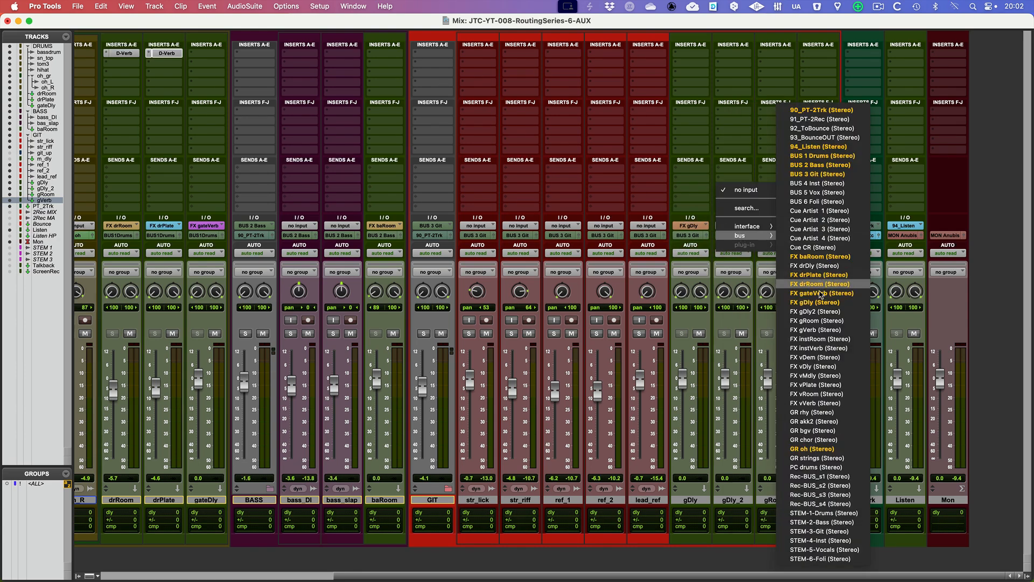
{"action": "left_click", "coordinate": [806, 310]}
Assign the stereo bus inputs FX gRoom to the gRoom track and FX gVerb to the gVerb track
{"action": "left_click", "coordinate": [776, 225]}
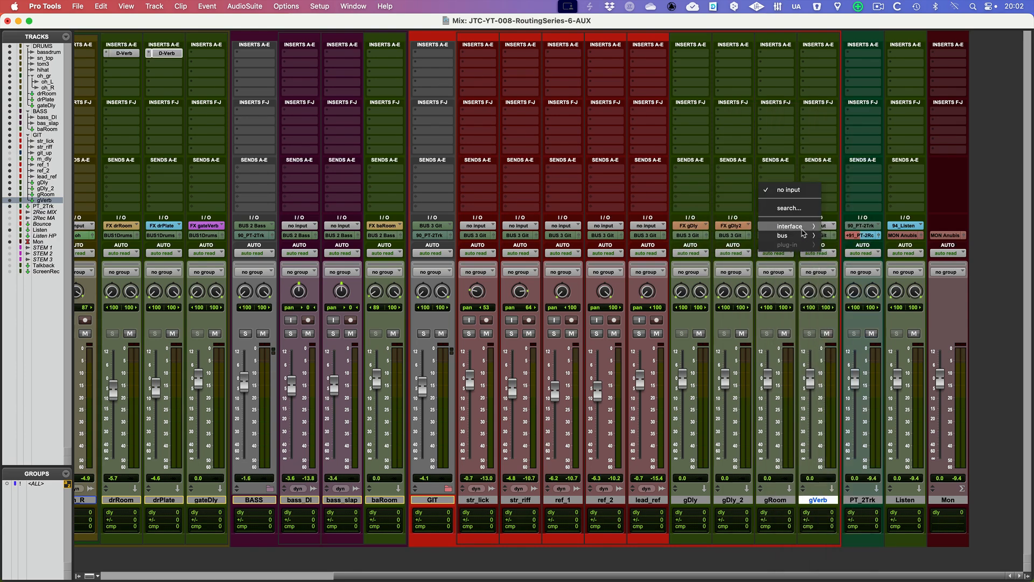
{"action": "mouse_move", "coordinate": [803, 239]}
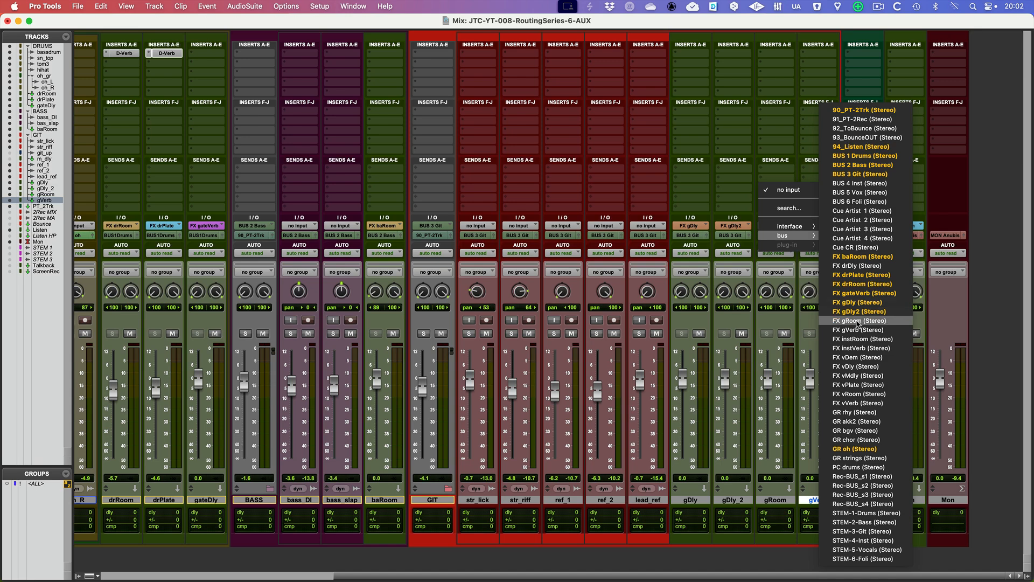
{"action": "left_click", "coordinate": [859, 320]}
{"action": "left_click", "coordinate": [819, 226]}
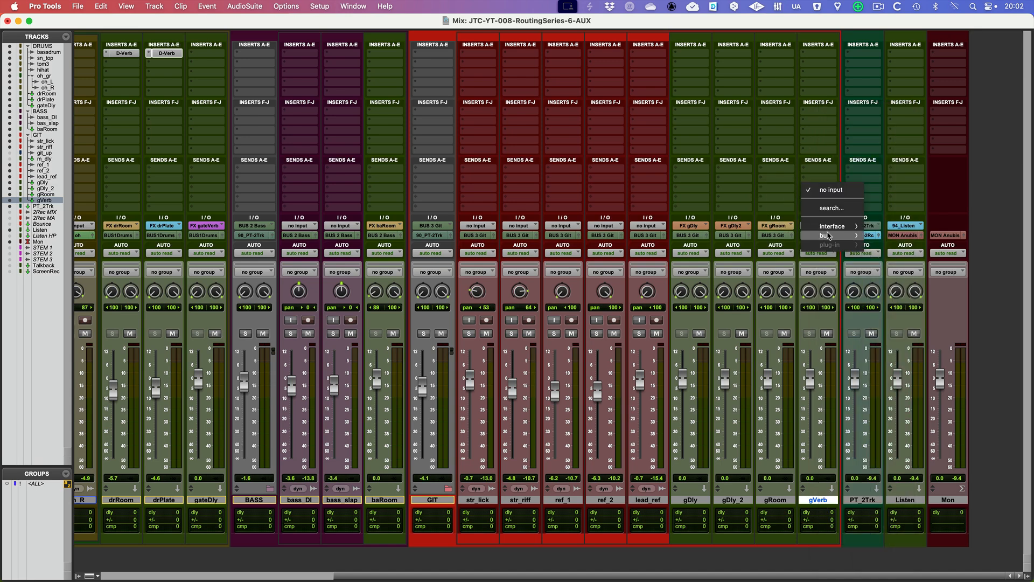
{"action": "mouse_move", "coordinate": [832, 235]}
{"action": "left_click", "coordinate": [897, 330]}
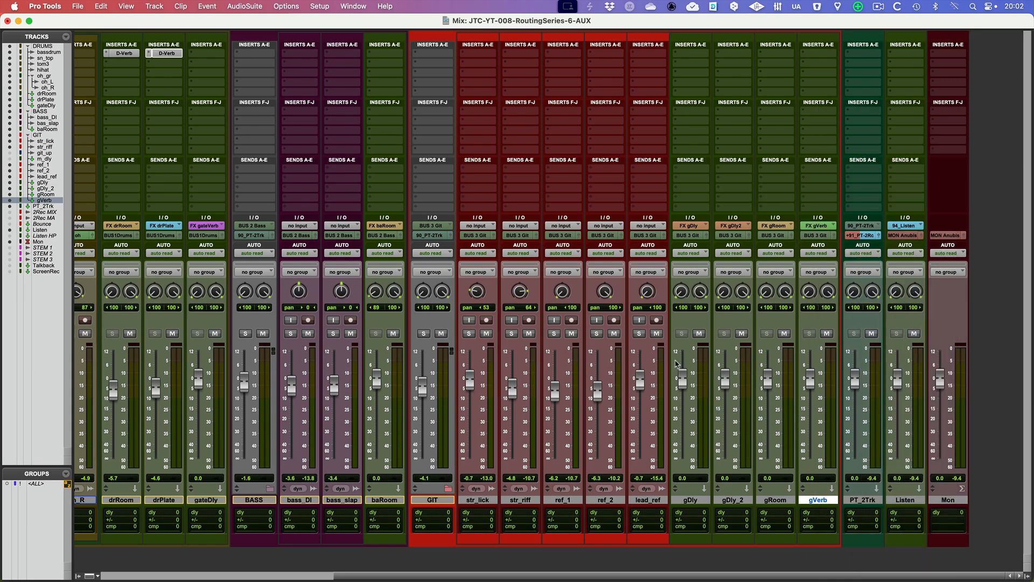
Add a first send to the FX drRoom stereo bus on all tracks from bassdrum through oh_gr at once
{"action": "scroll", "coordinate": [625, 386], "scroll_direction": "left", "scroll_amount": 8}
{"action": "scroll", "coordinate": [693, 318], "scroll_direction": "left", "scroll_amount": 3}
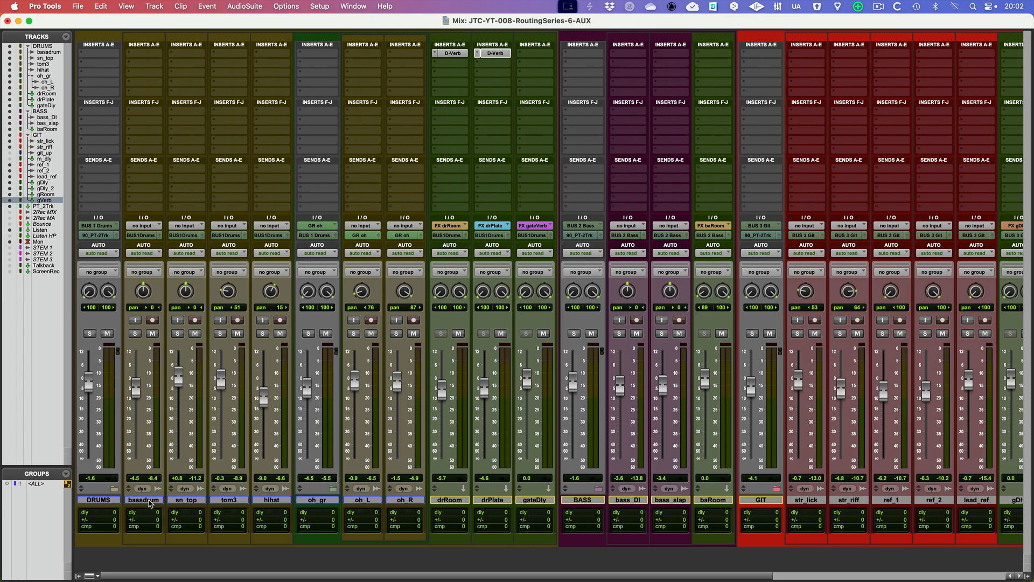
{"action": "left_click", "coordinate": [151, 500]}
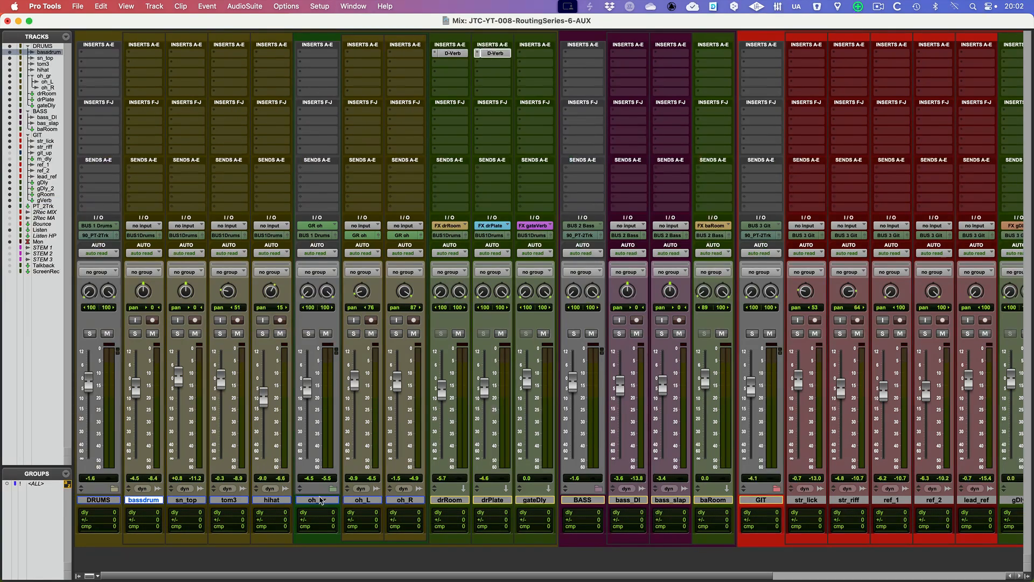
{"action": "left_click", "coordinate": [318, 500], "text": "shift"}
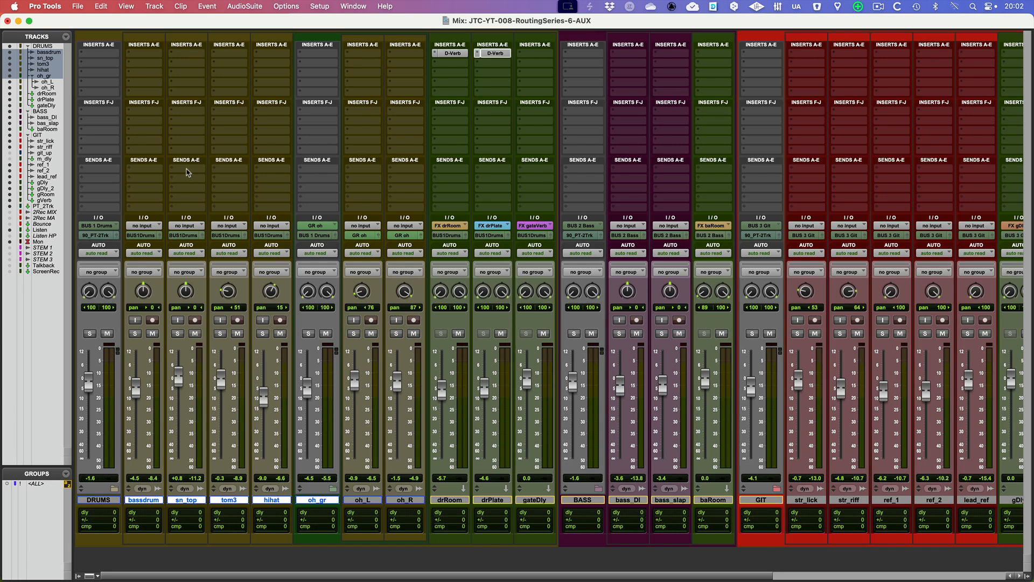
{"action": "left_click", "coordinate": [185, 171]}
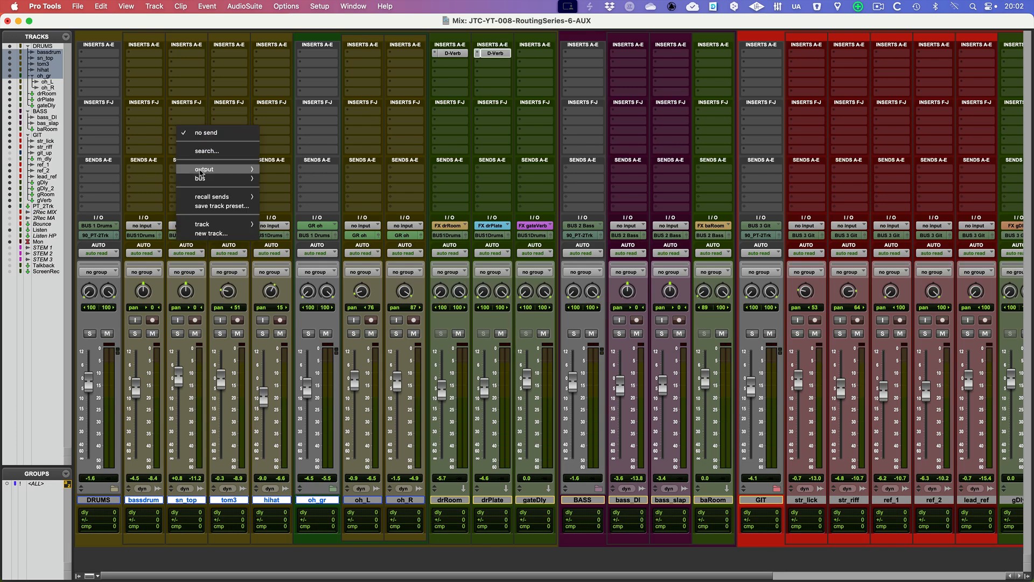
{"action": "mouse_move", "coordinate": [207, 180]}
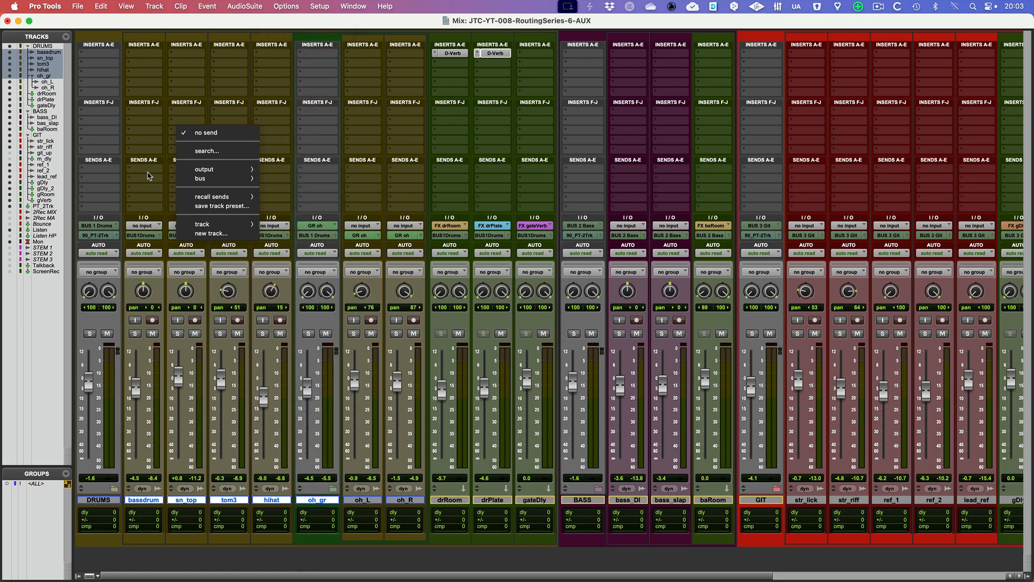
{"action": "left_click", "coordinate": [348, 499]}
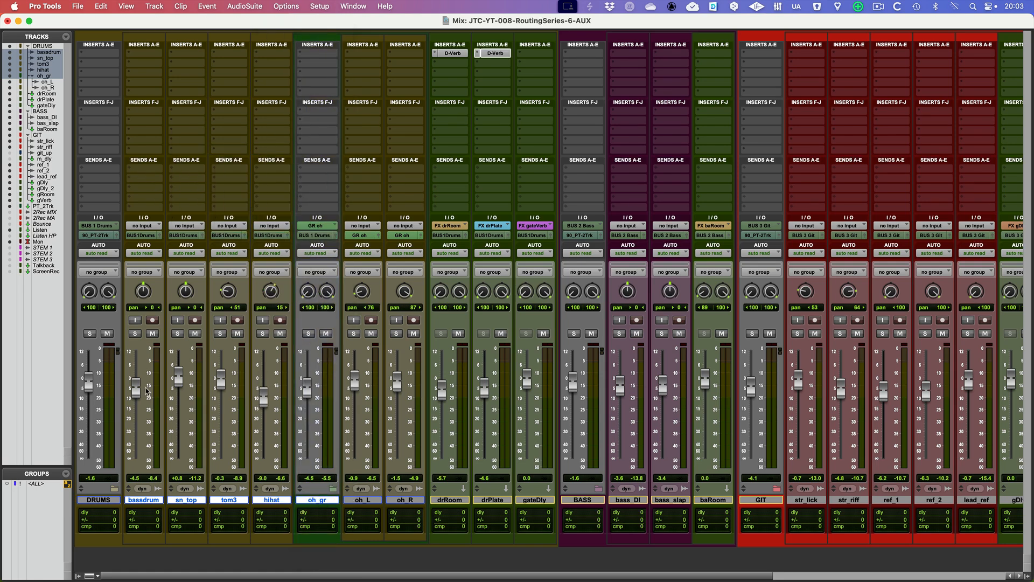
{"action": "left_click", "coordinate": [145, 173]}
{"action": "mouse_move", "coordinate": [146, 179]}
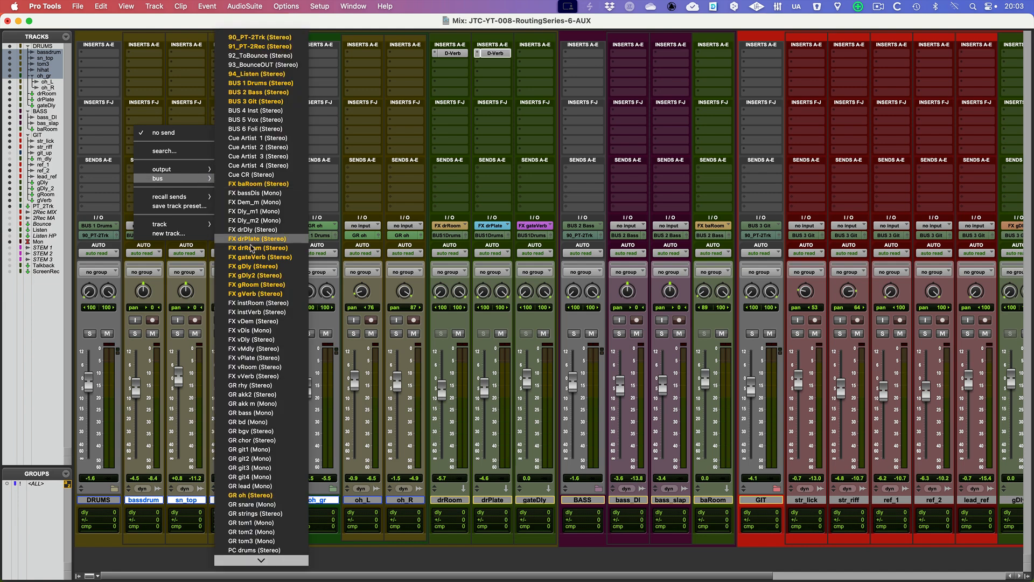
{"action": "left_click", "coordinate": [244, 248], "text": "alt+shift"}
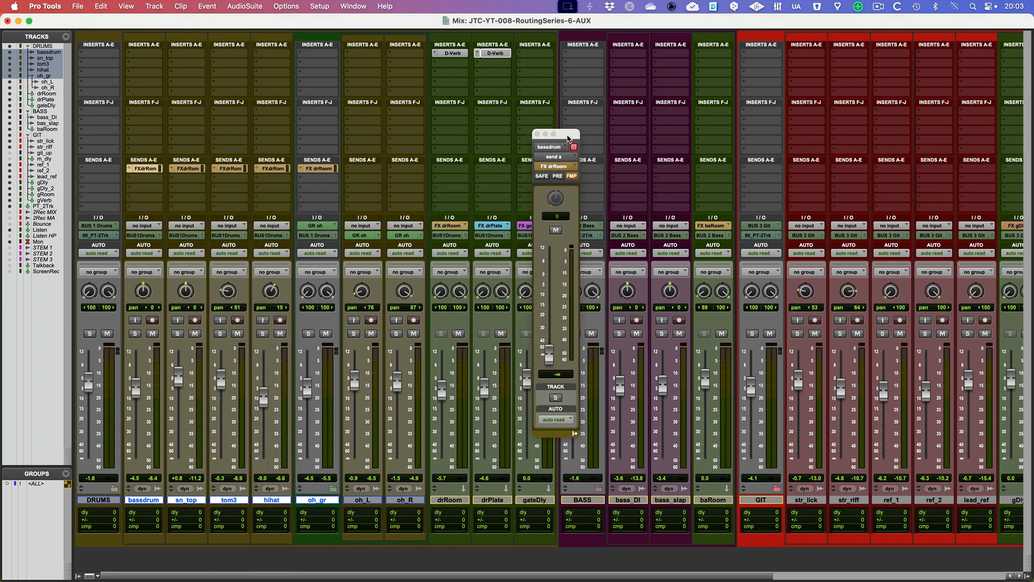
Hide the Inserts F-J section, show send A's full controls in the mixer strips and close the floating send window
{"action": "left_click", "coordinate": [145, 106]}
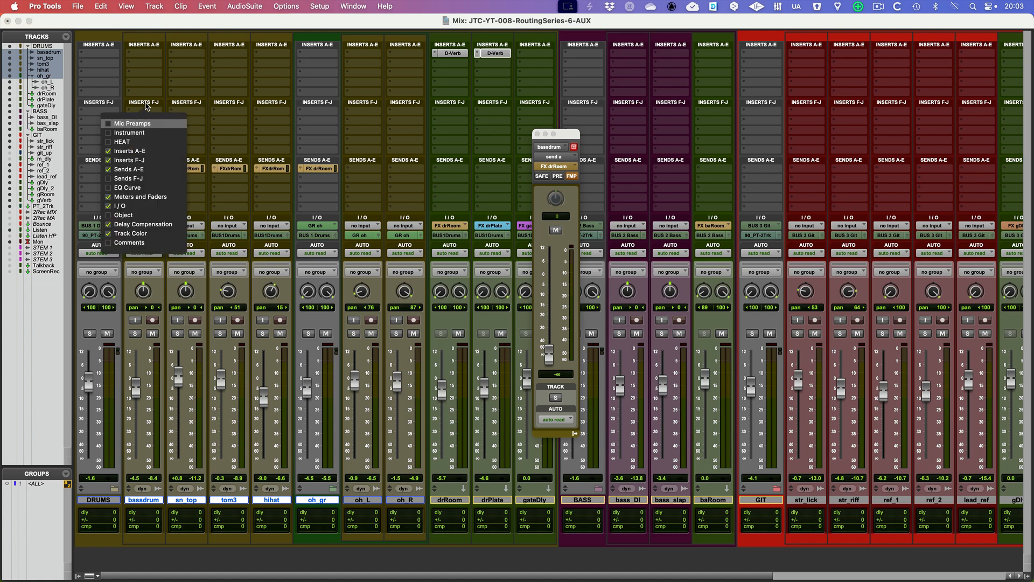
{"action": "left_click", "coordinate": [130, 160]}
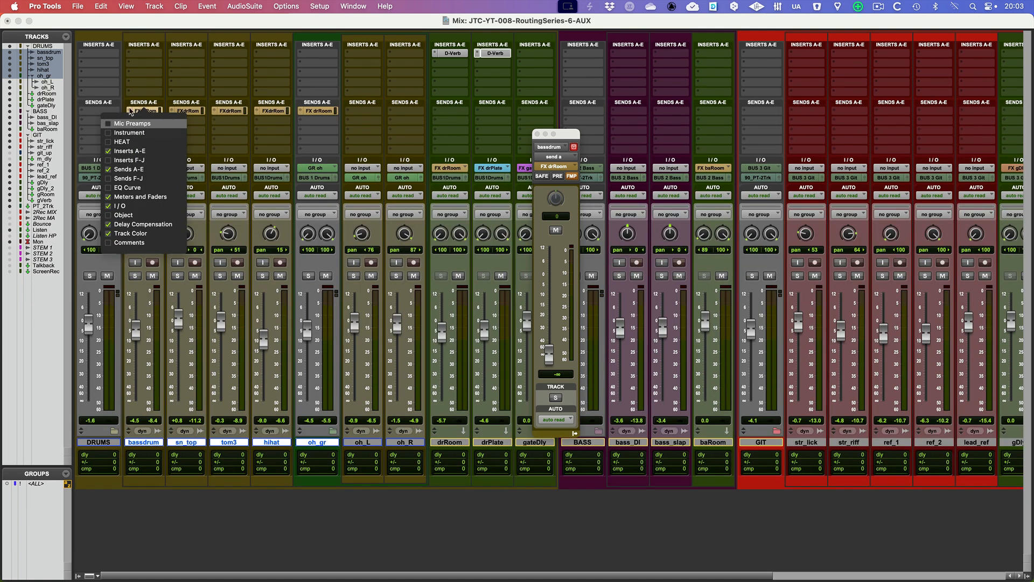
{"action": "left_click", "coordinate": [130, 108]}
{"action": "left_click", "coordinate": [130, 109]}
{"action": "left_click", "coordinate": [144, 142]}
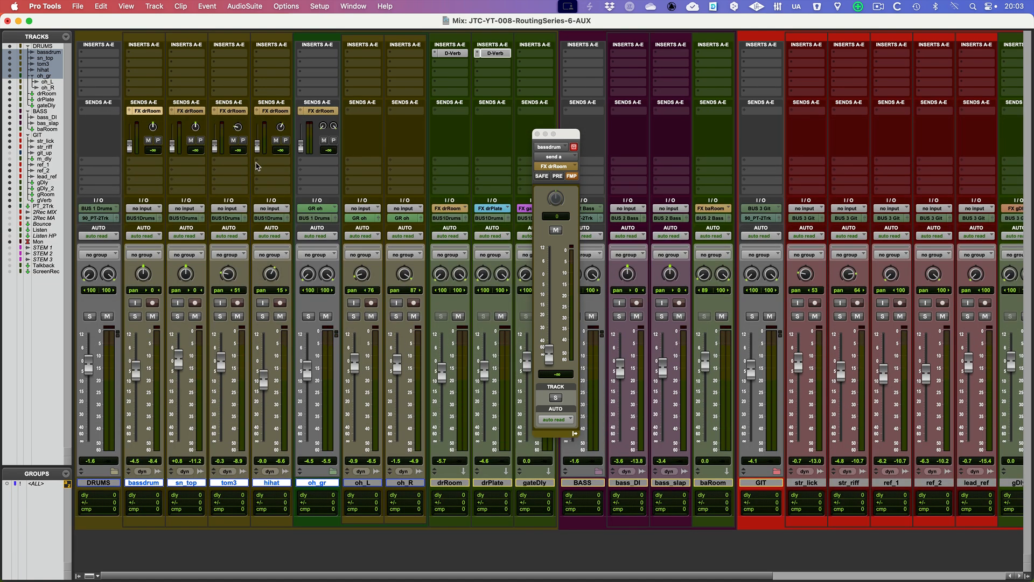
{"action": "left_click", "coordinate": [537, 134]}
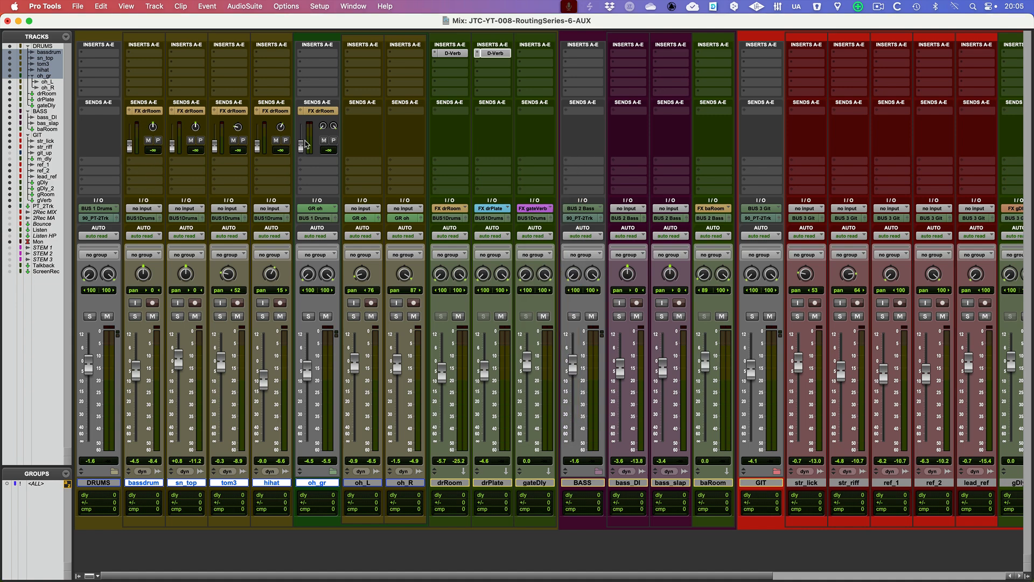
Raise the oh_gr track's FX drRoom send to +8.5 dB during playback
{"action": "left_click", "coordinate": [461, 485]}
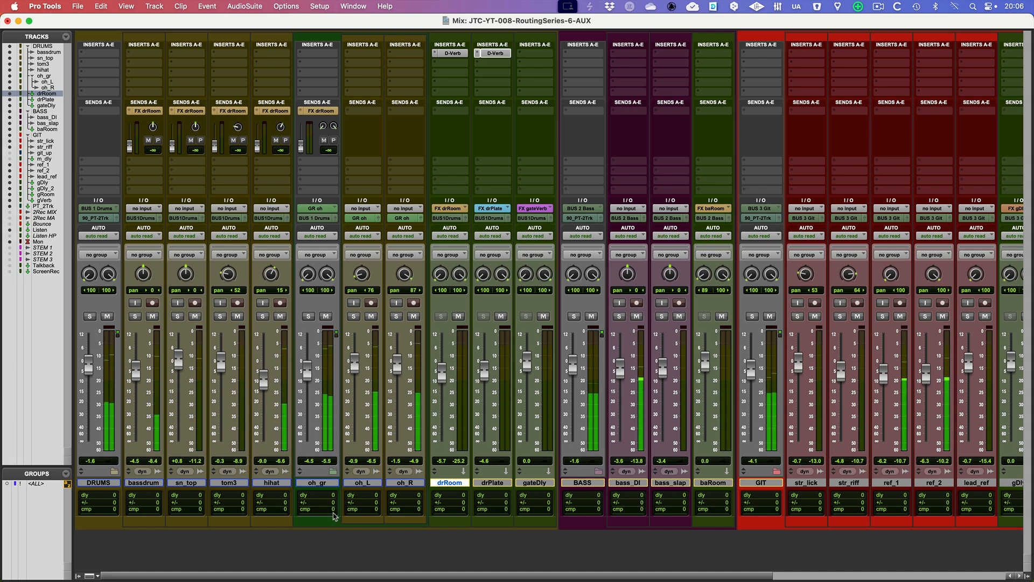
{"action": "left_click", "coordinate": [318, 482]}
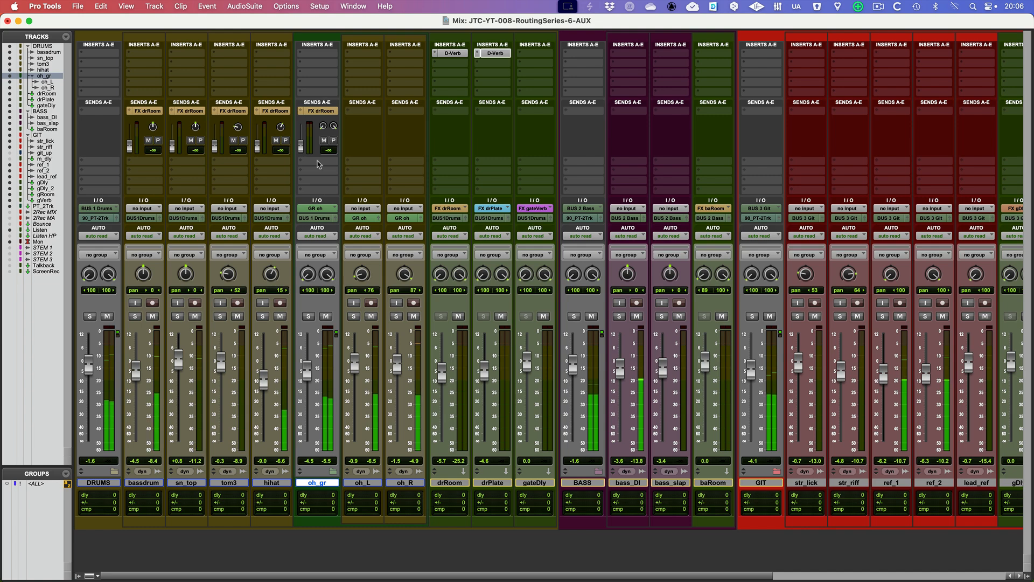
{"action": "left_click_drag", "start_coordinate": [300, 148], "coordinate": [303, 129]}
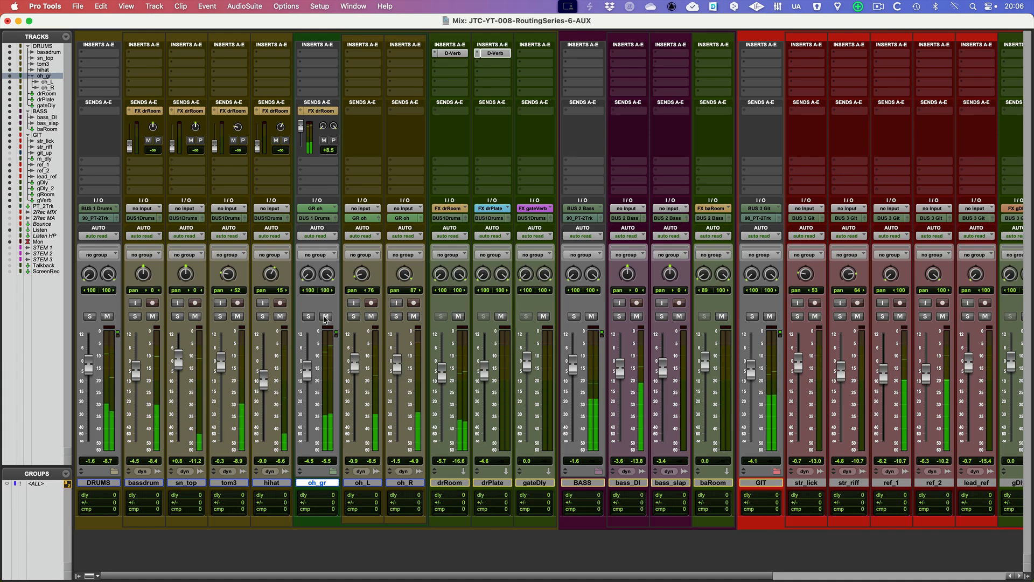
Test oh_gr's FX drRoom send as pre-fader with the track muted, set the send to -2.2 dB, and unmute the track
{"action": "left_click", "coordinate": [326, 316]}
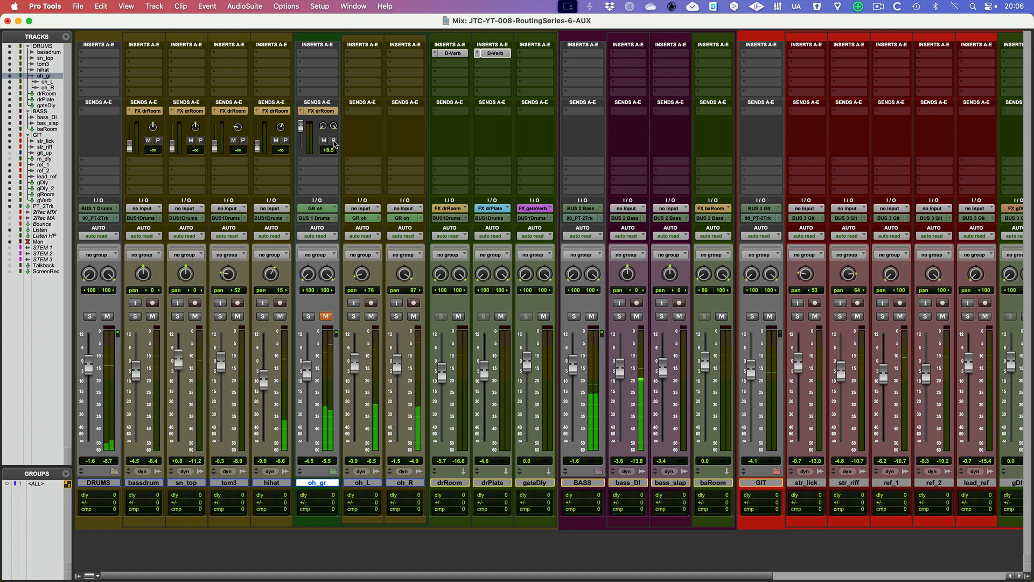
{"action": "left_click", "coordinate": [334, 141]}
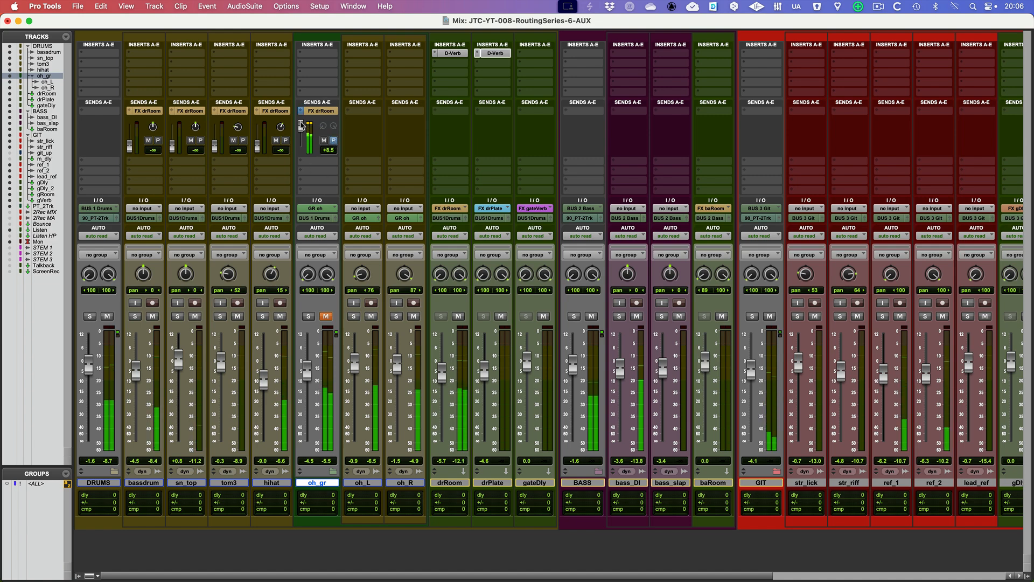
{"action": "left_click_drag", "start_coordinate": [302, 125], "coordinate": [301, 131]}
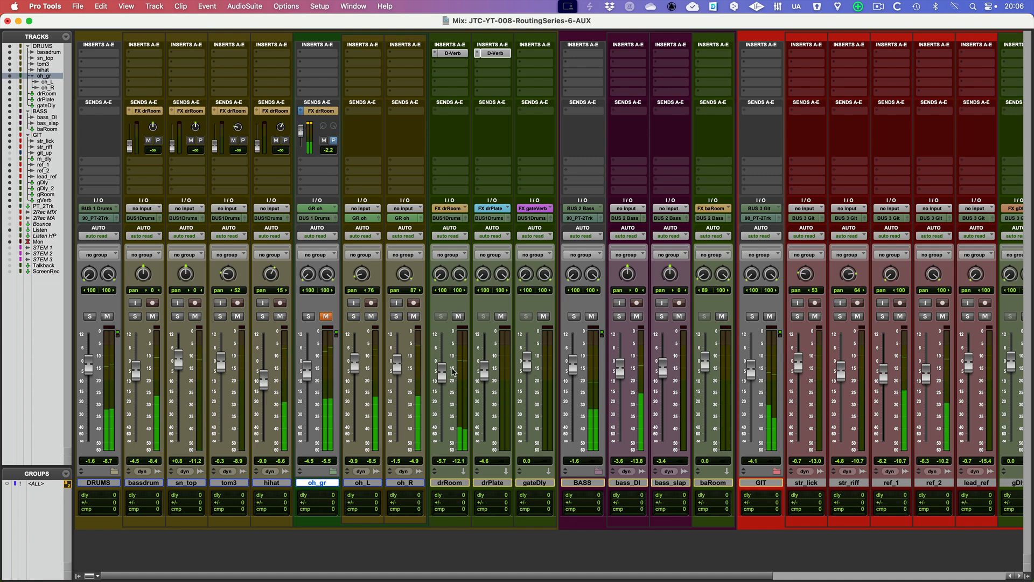
{"action": "left_click", "coordinate": [327, 317]}
Test the post-fader send by pulling oh_gr's fader fully down, restore the fader to -1.7 dB and lower its FX drRoom send
{"action": "left_click_drag", "start_coordinate": [309, 369], "coordinate": [307, 443]}
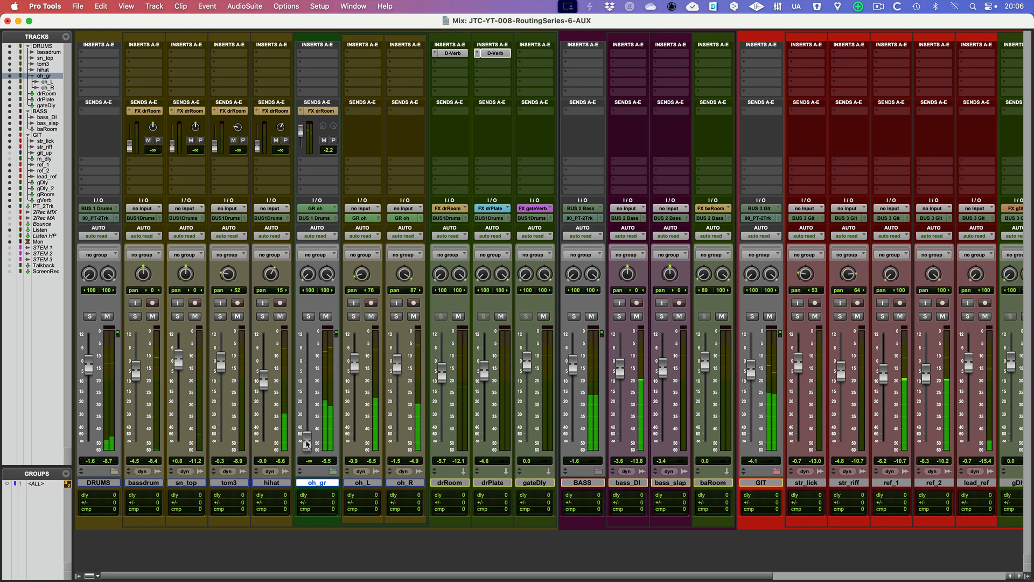
{"action": "left_click_drag", "start_coordinate": [308, 442], "coordinate": [309, 369]}
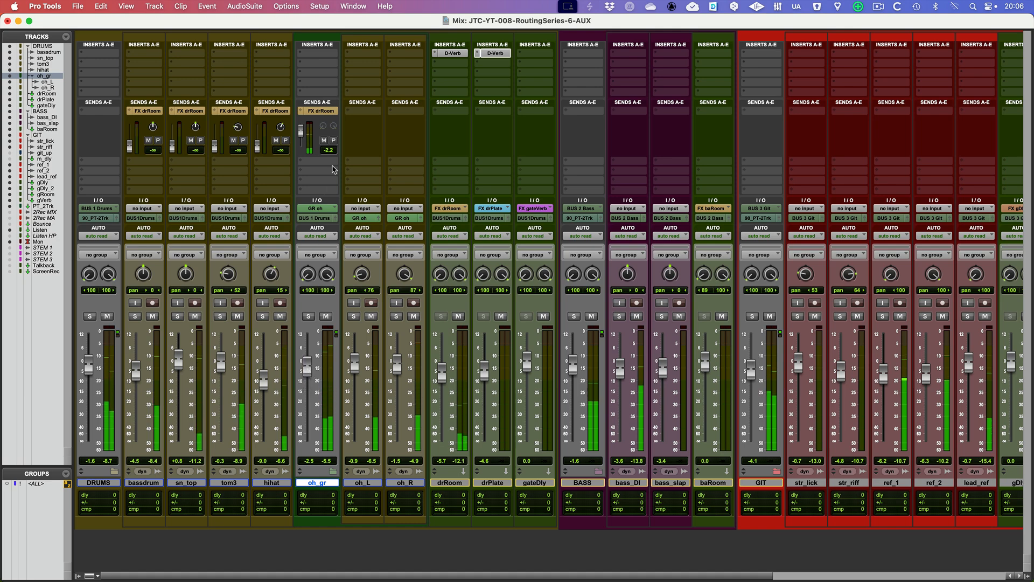
{"action": "left_click_drag", "start_coordinate": [301, 130], "coordinate": [304, 136]}
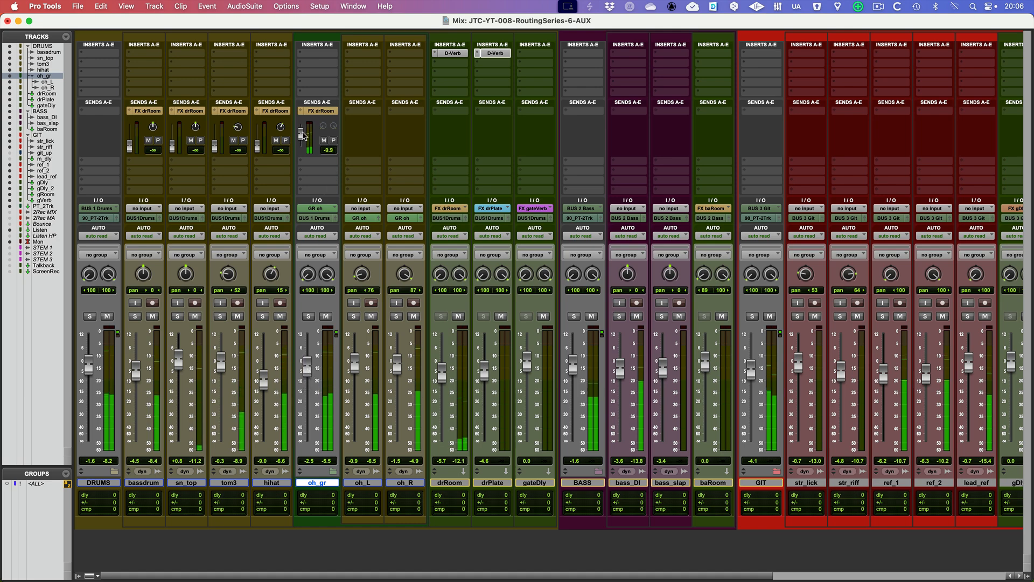
{"action": "left_click_drag", "start_coordinate": [310, 369], "coordinate": [310, 367]}
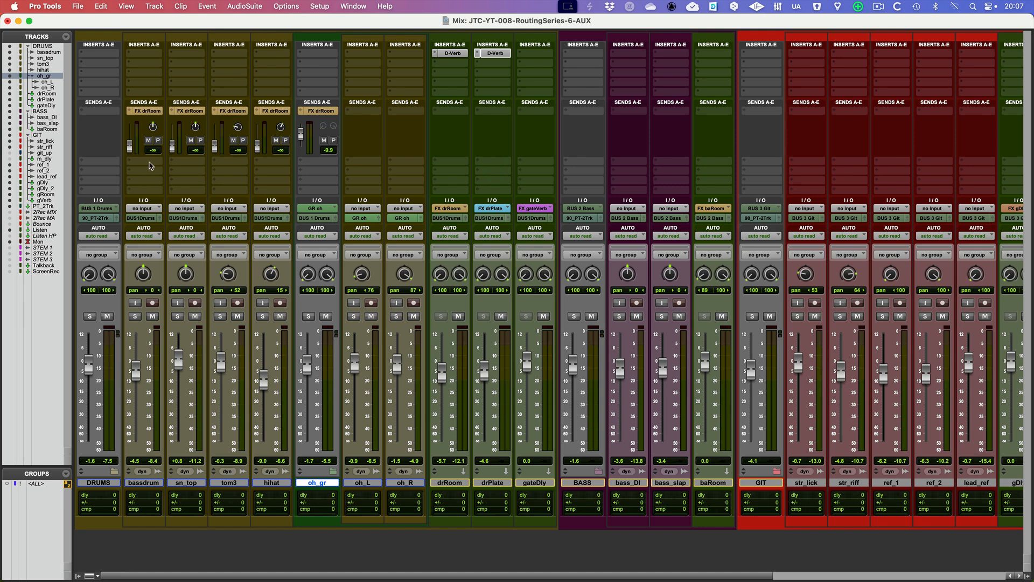
Add a second send to the FX drPlate stereo bus on bassdrum through oh_gr and show its full controls in the strips
{"action": "left_click", "coordinate": [146, 482], "text": "shift"}
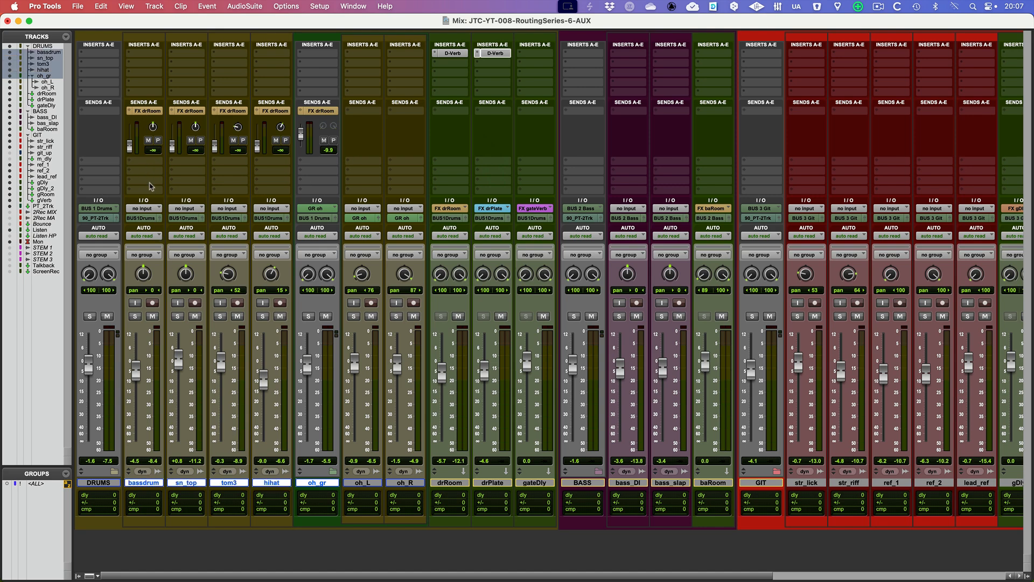
{"action": "left_click", "coordinate": [153, 165]}
{"action": "mouse_move", "coordinate": [155, 171]}
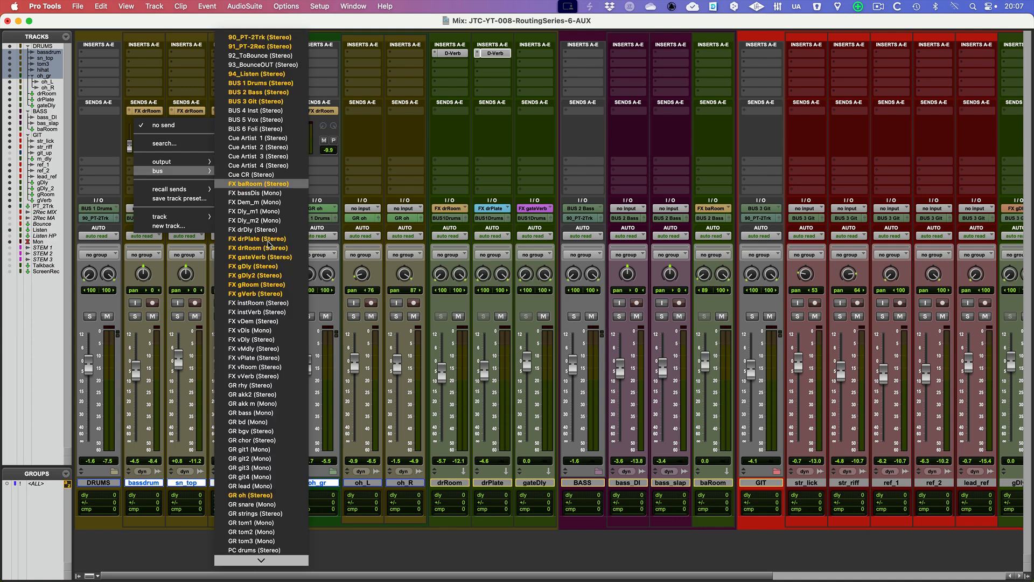
{"action": "left_click", "coordinate": [271, 239], "text": "alt+shift"}
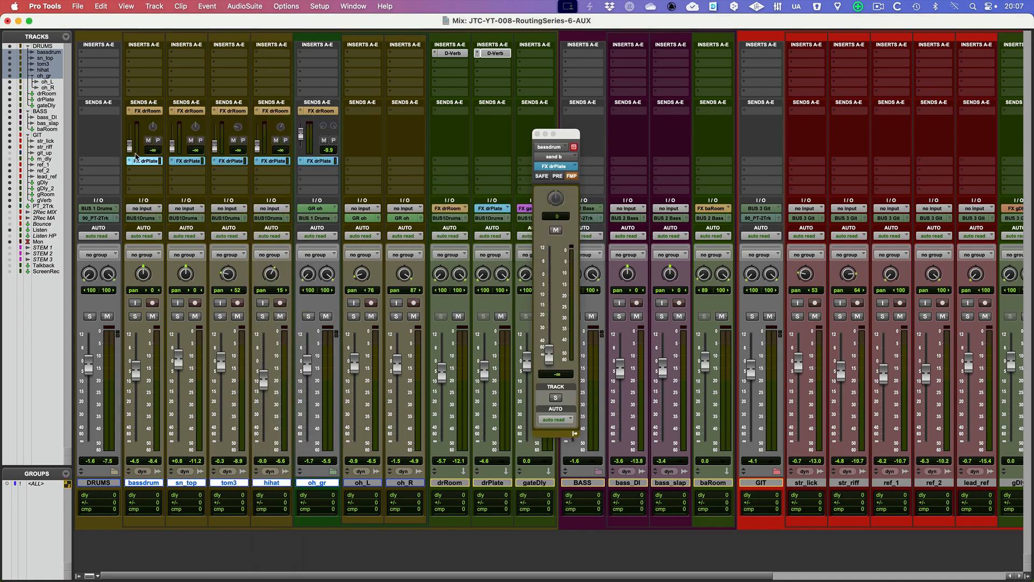
{"action": "left_click", "coordinate": [131, 161], "text": "super"}
{"action": "left_click", "coordinate": [146, 202]}
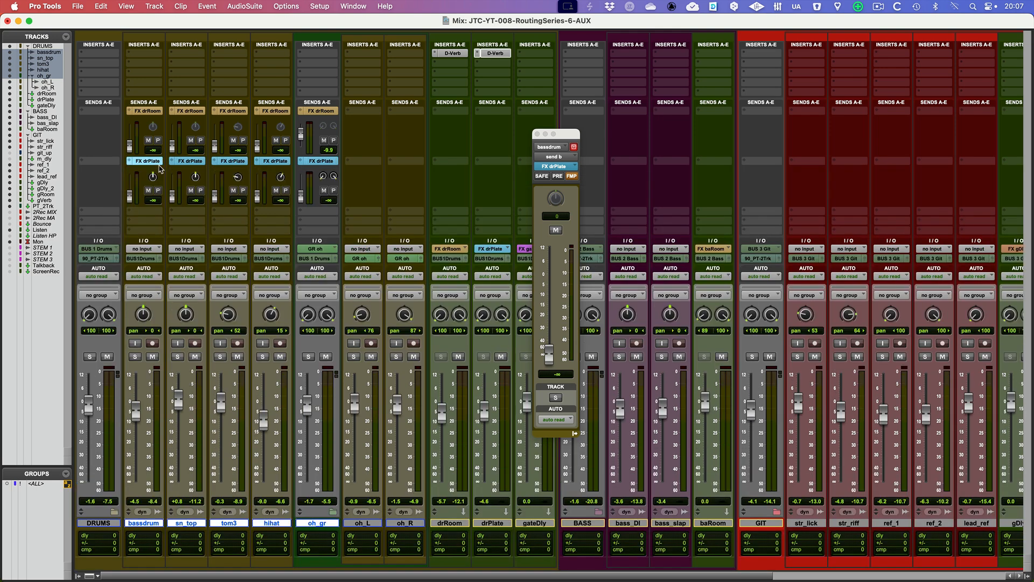
{"action": "left_click", "coordinate": [537, 134]}
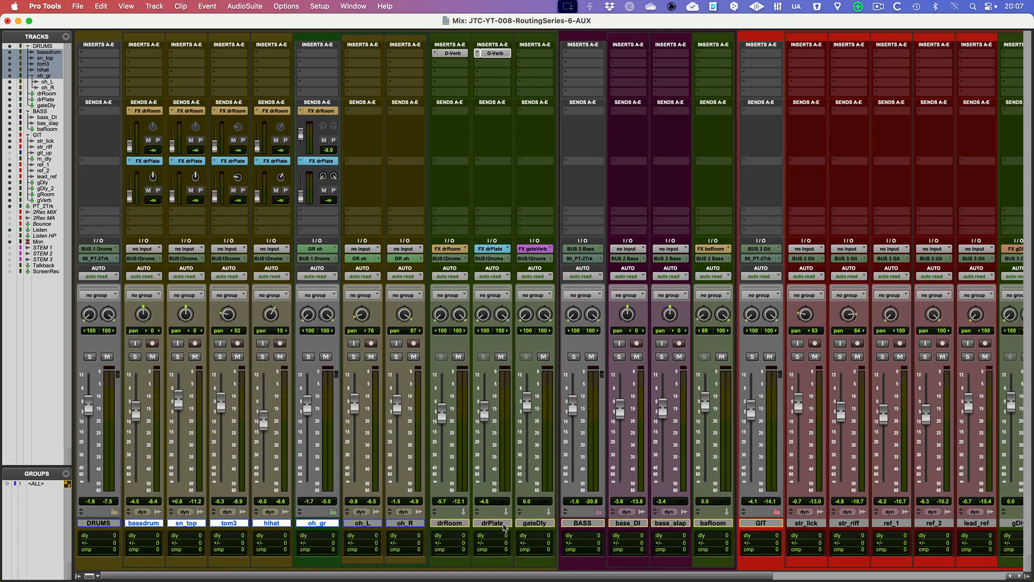
Select the drPlate track and raise oh_gr's FX drPlate send to +3.8 dB during playback
{"action": "left_click", "coordinate": [492, 523]}
{"action": "key", "text": "space"}
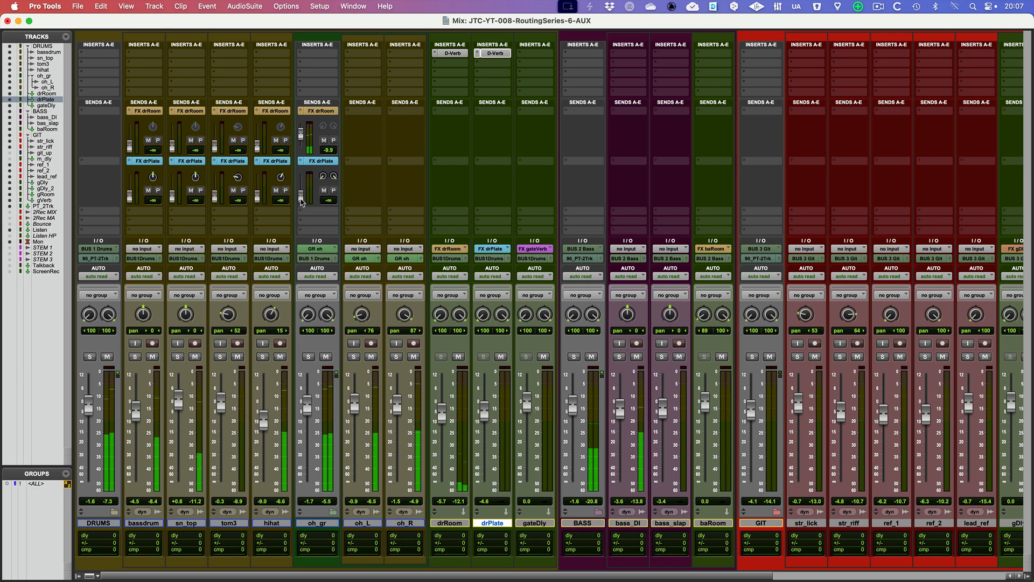
{"action": "left_click_drag", "start_coordinate": [301, 199], "coordinate": [301, 180]}
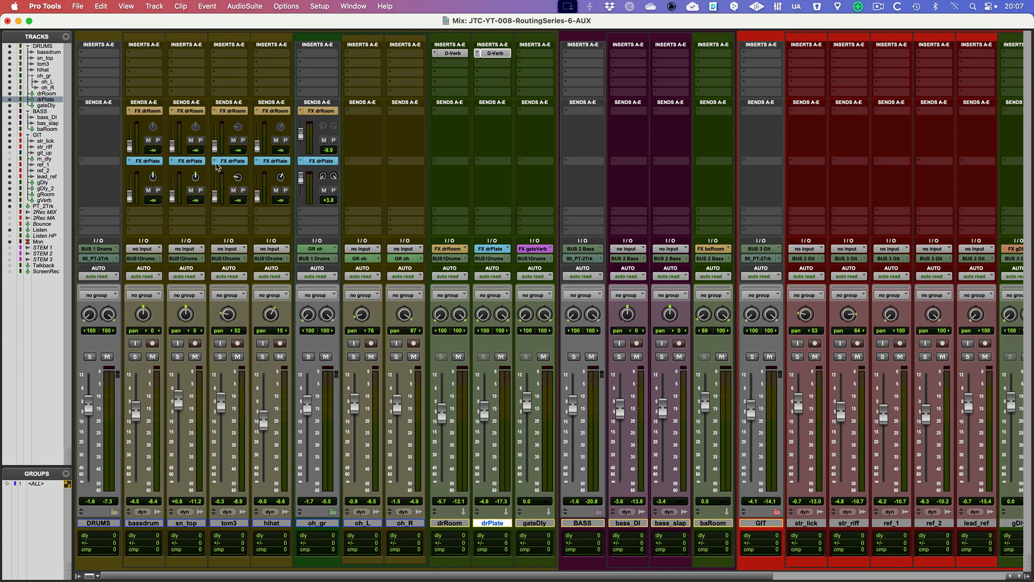
Open tom3's FX drPlate send window beside the drum strips and test Follow Main Pan by panning the track to 59 left
{"action": "left_click", "coordinate": [214, 163]}
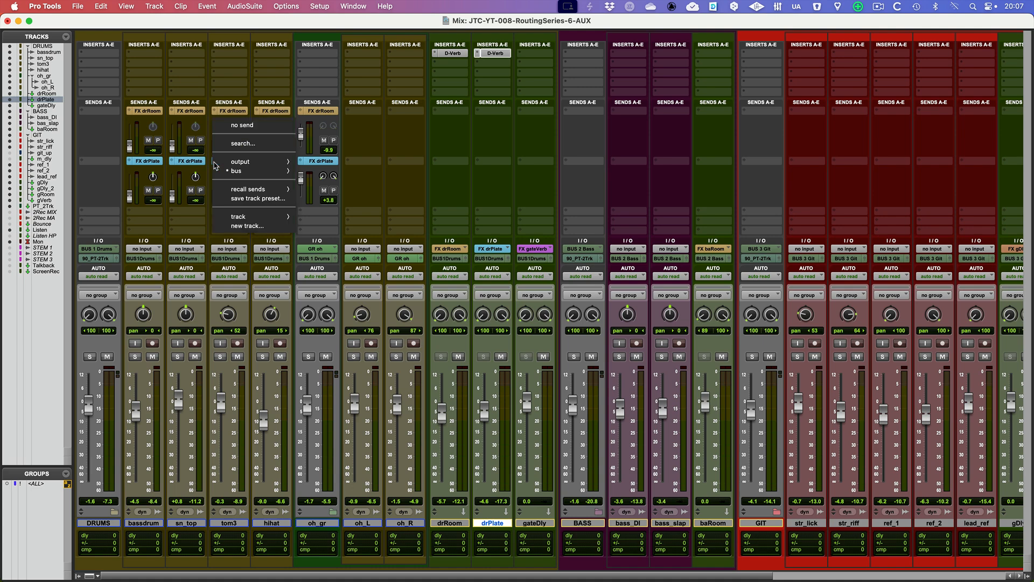
{"action": "left_click", "coordinate": [216, 162]}
{"action": "left_click", "coordinate": [233, 163]}
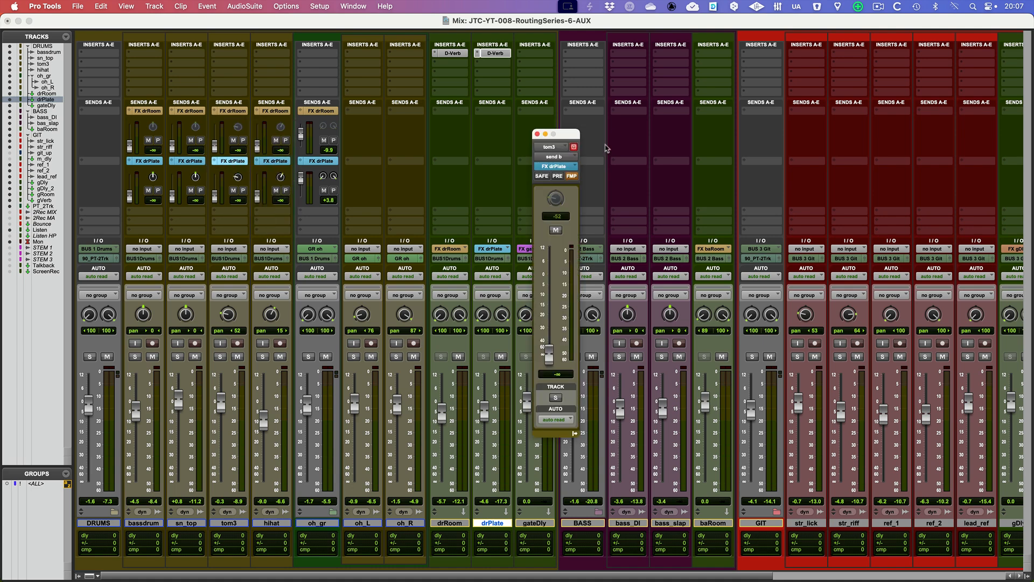
{"action": "left_click_drag", "start_coordinate": [568, 136], "coordinate": [375, 103]}
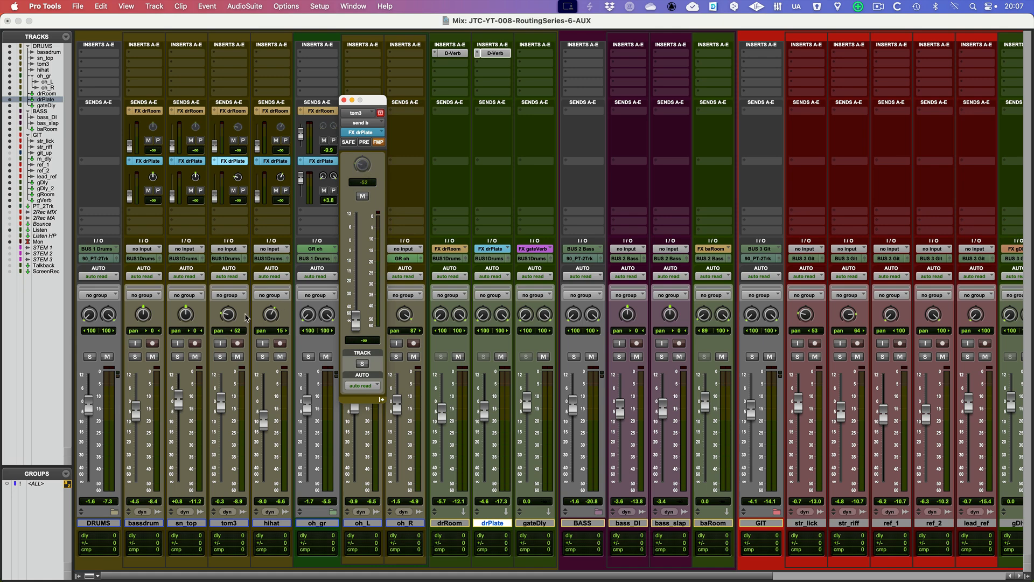
{"action": "mouse_move", "coordinate": [234, 319]}
{"action": "left_mouse_down"}
{"action": "mouse_move", "coordinate": [227, 293]}
{"action": "mouse_move", "coordinate": [229, 319]}
{"action": "left_mouse_up"}
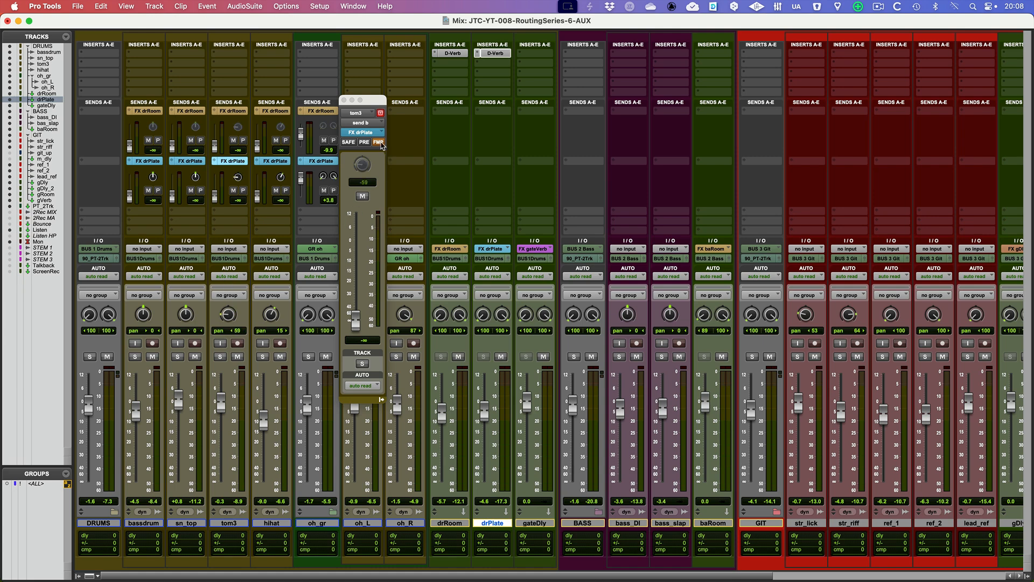
Test tom3's FX drPlate send without Follow Main Pan at pan 11 left, pan the track to 48 left, and restore Follow Main Pan
{"action": "left_click", "coordinate": [379, 142]}
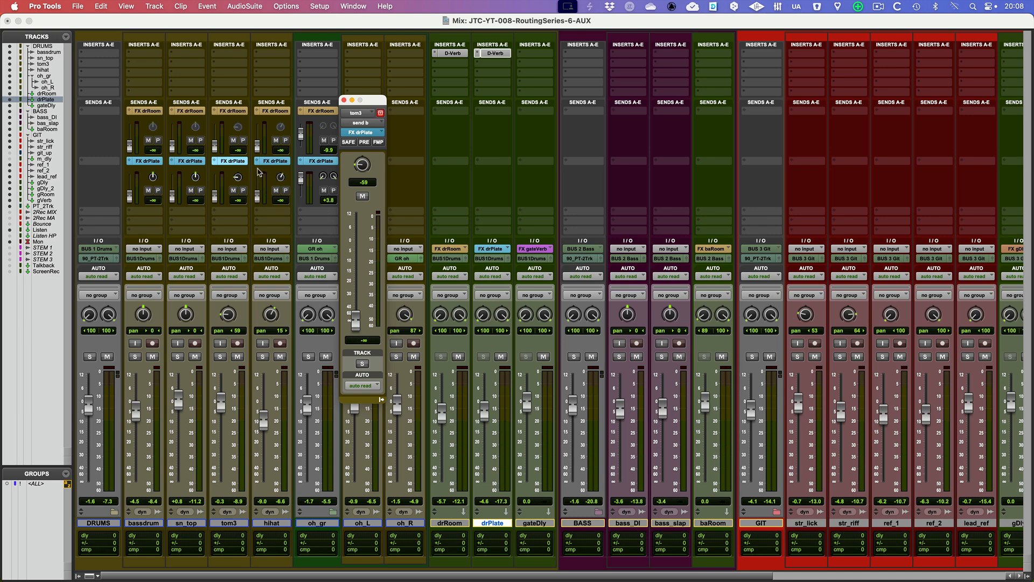
{"action": "mouse_move", "coordinate": [365, 168]}
{"action": "left_mouse_down"}
{"action": "mouse_move", "coordinate": [367, 131]}
{"action": "mouse_move", "coordinate": [365, 180]}
{"action": "mouse_move", "coordinate": [367, 147]}
{"action": "left_mouse_up"}
{"action": "left_click_drag", "start_coordinate": [225, 318], "coordinate": [227, 312]}
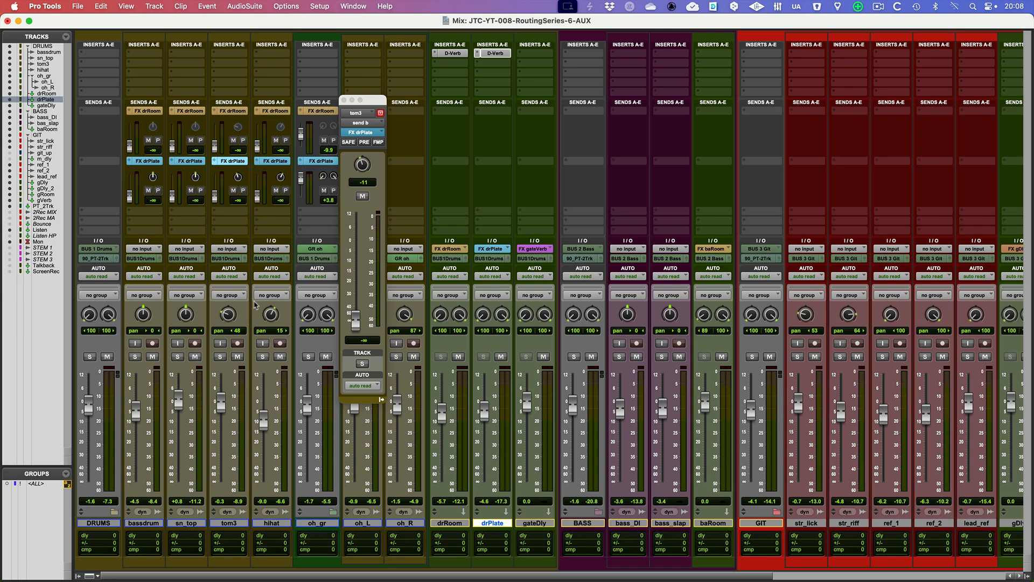
{"action": "left_click", "coordinate": [379, 143]}
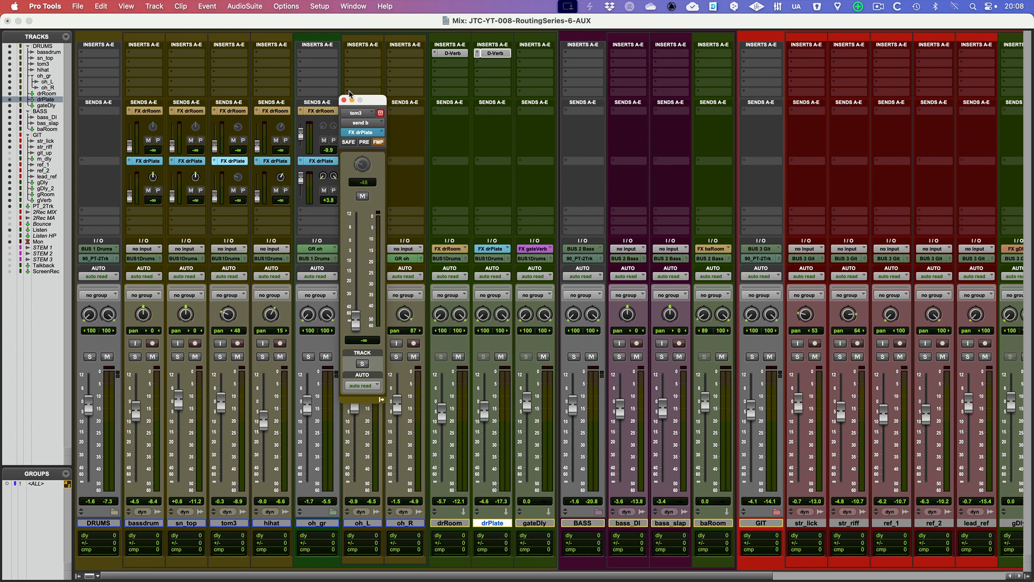
{"action": "left_click", "coordinate": [343, 101]}
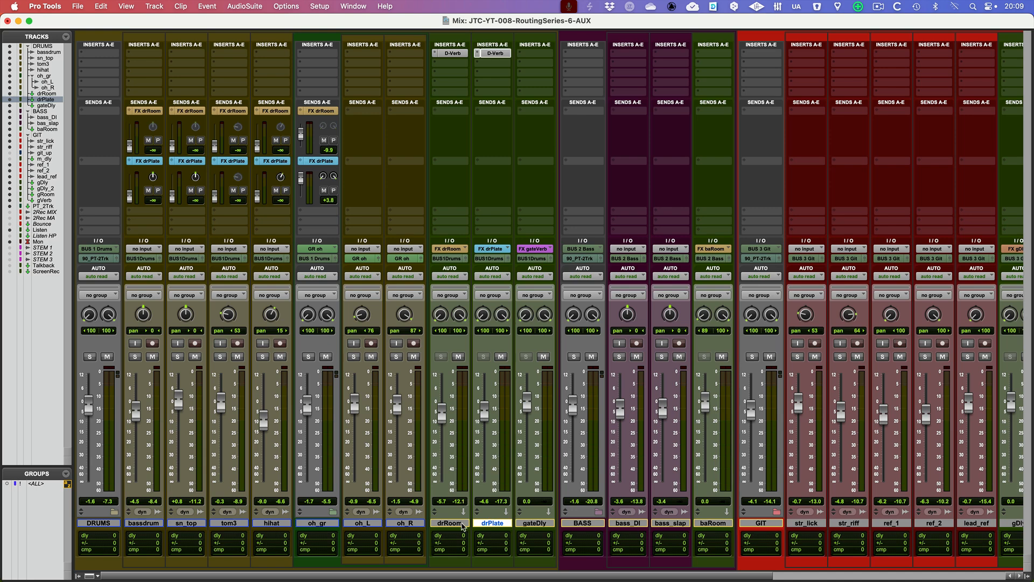
Select the drRoom track, solo sn_top, and raise its FX drRoom send to +1.5 dB during playback
{"action": "left_click", "coordinate": [461, 524]}
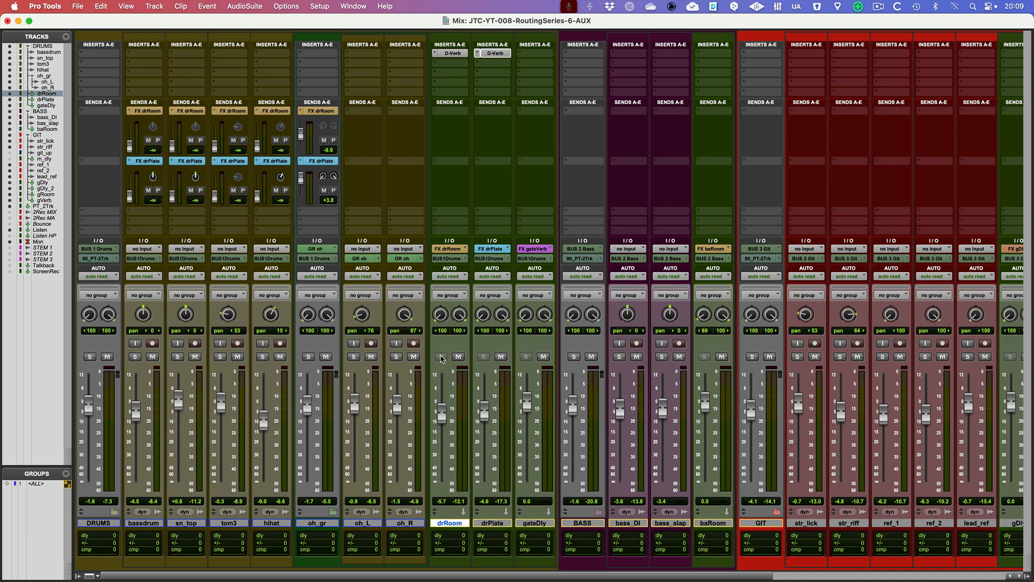
{"action": "left_click", "coordinate": [441, 356], "text": "super"}
{"action": "left_click", "coordinate": [179, 357]}
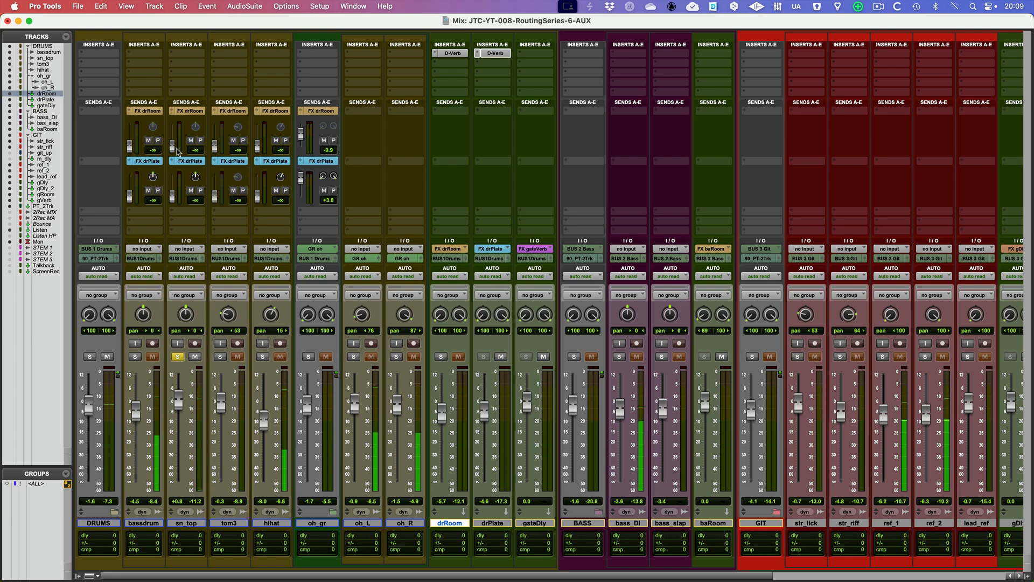
{"action": "left_click_drag", "start_coordinate": [172, 145], "coordinate": [172, 128]}
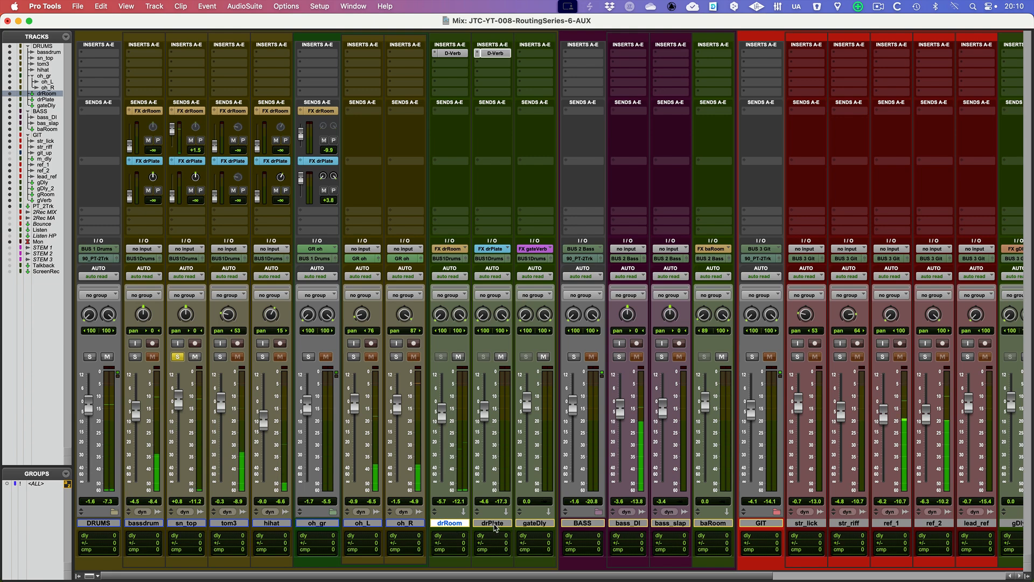
Select the aux tracks drRoom through gateDly together
{"action": "left_click", "coordinate": [536, 524], "text": "shift"}
{"action": "scroll", "coordinate": [490, 89], "scroll_direction": "right", "scroll_amount": 1}
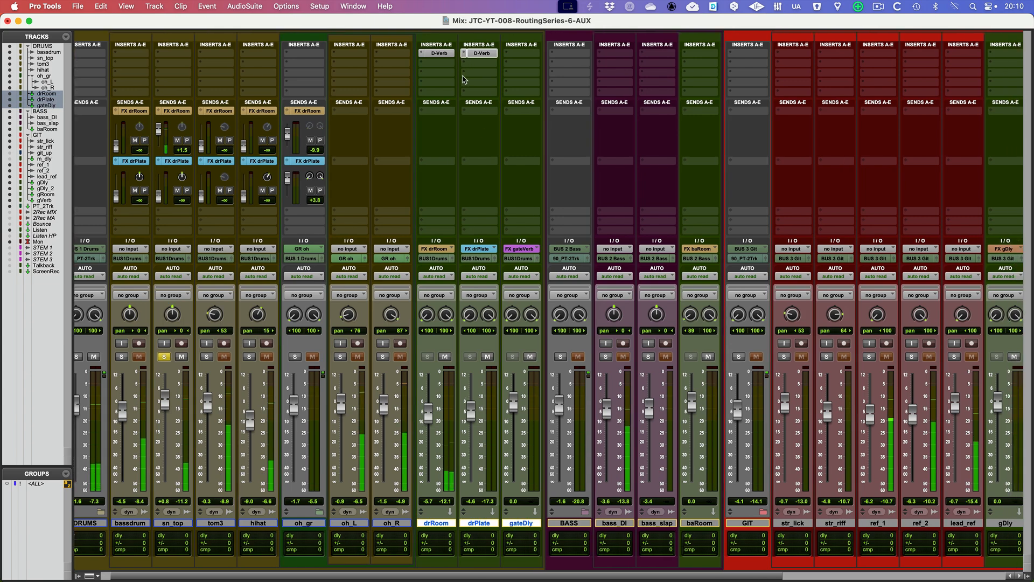